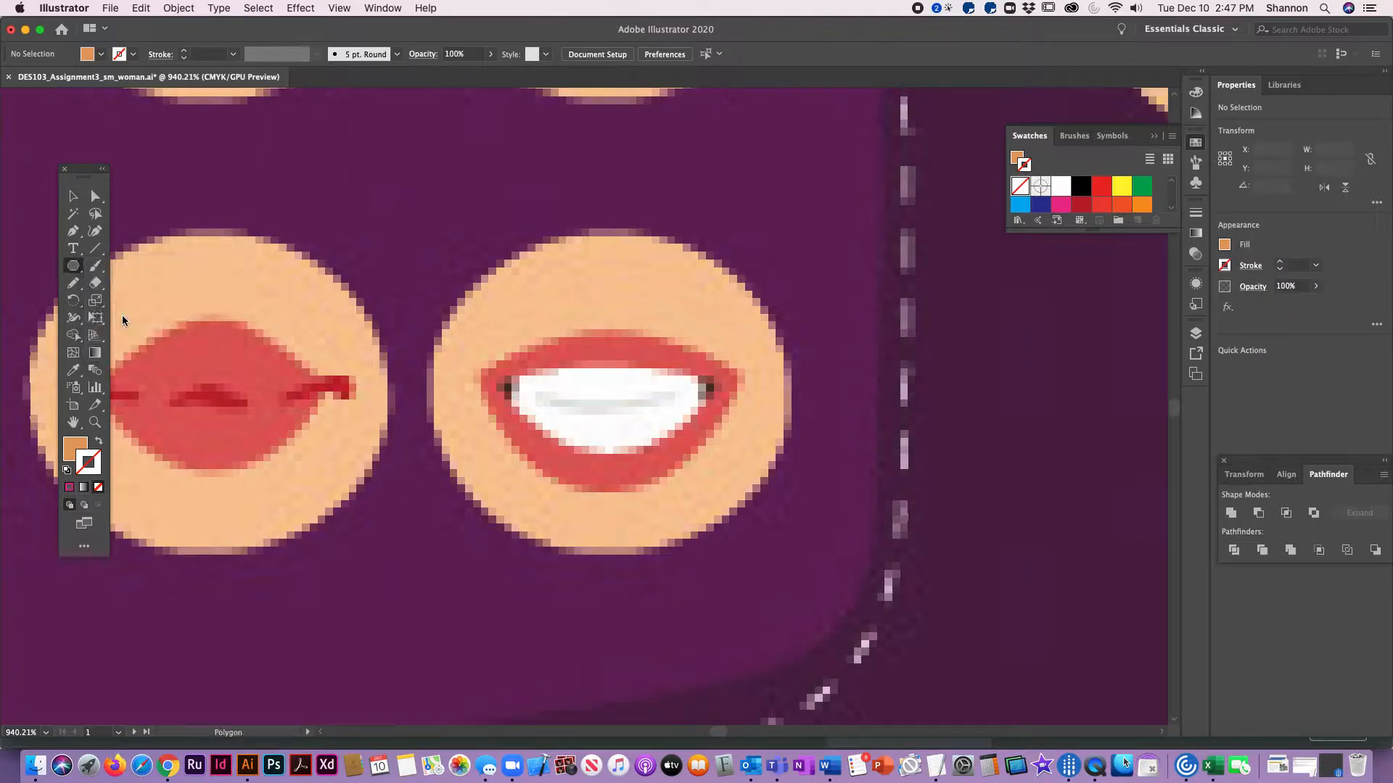
# Step: Create a three-sided polygon with a 0.6944 in radius over the smiling mouth and swap its orange fill to the stroke
pyautogui.click(529, 349)
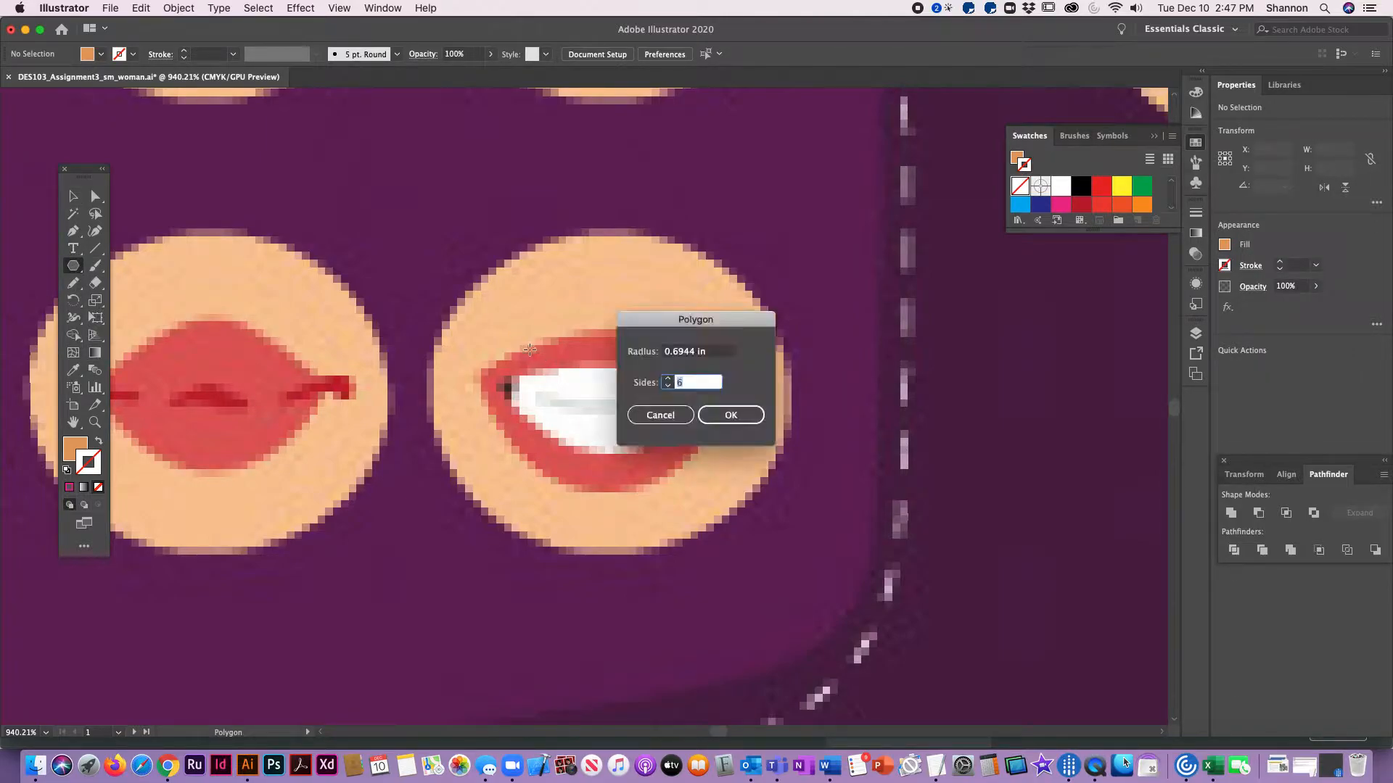
pyautogui.write('3')
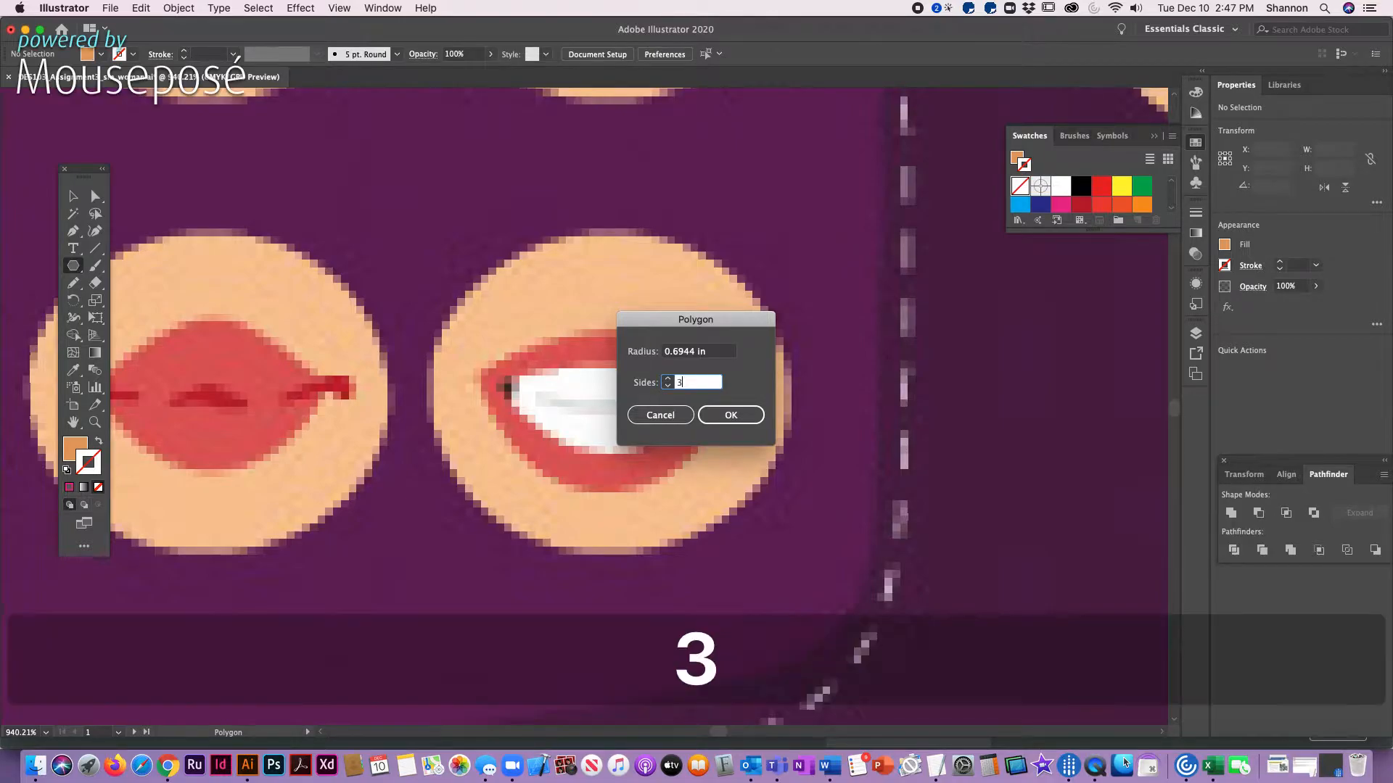
pyautogui.click(728, 412)
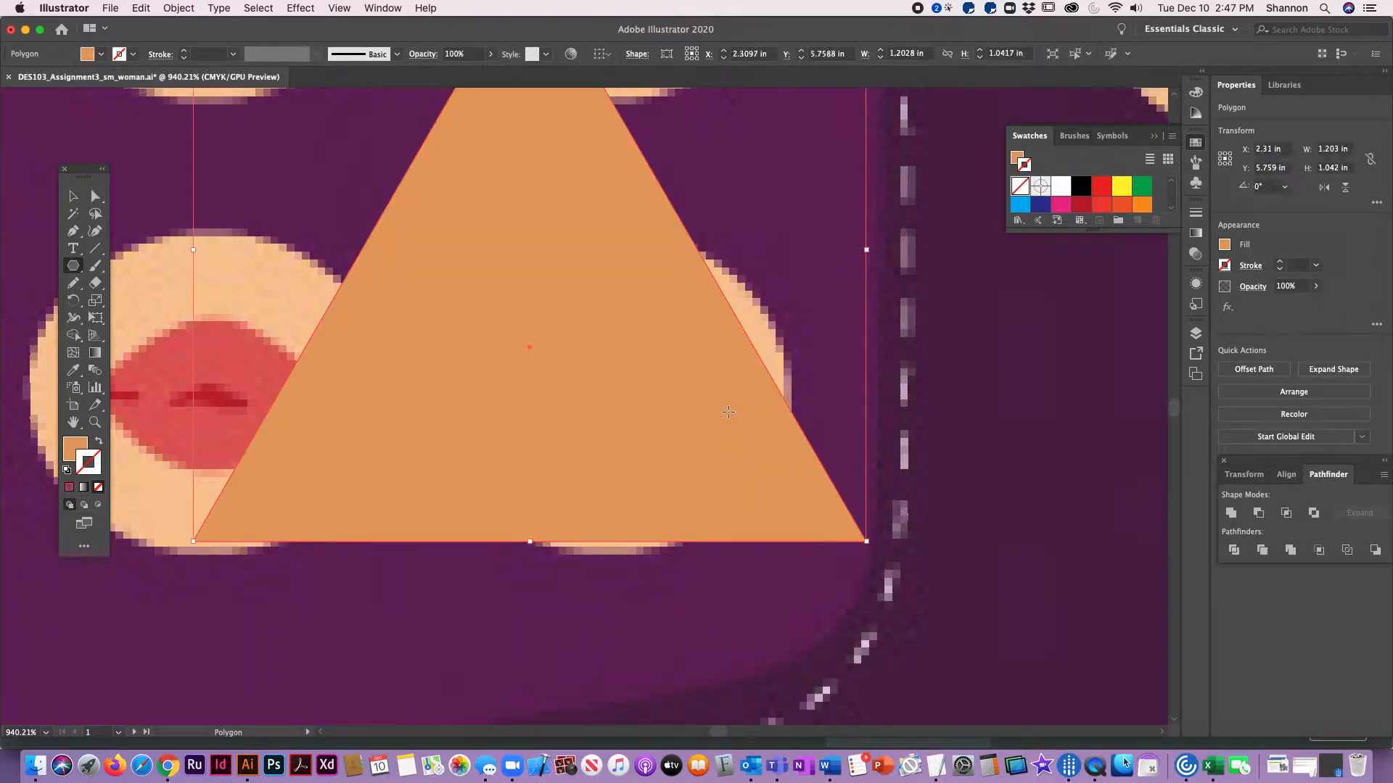
pyautogui.click(72, 196)
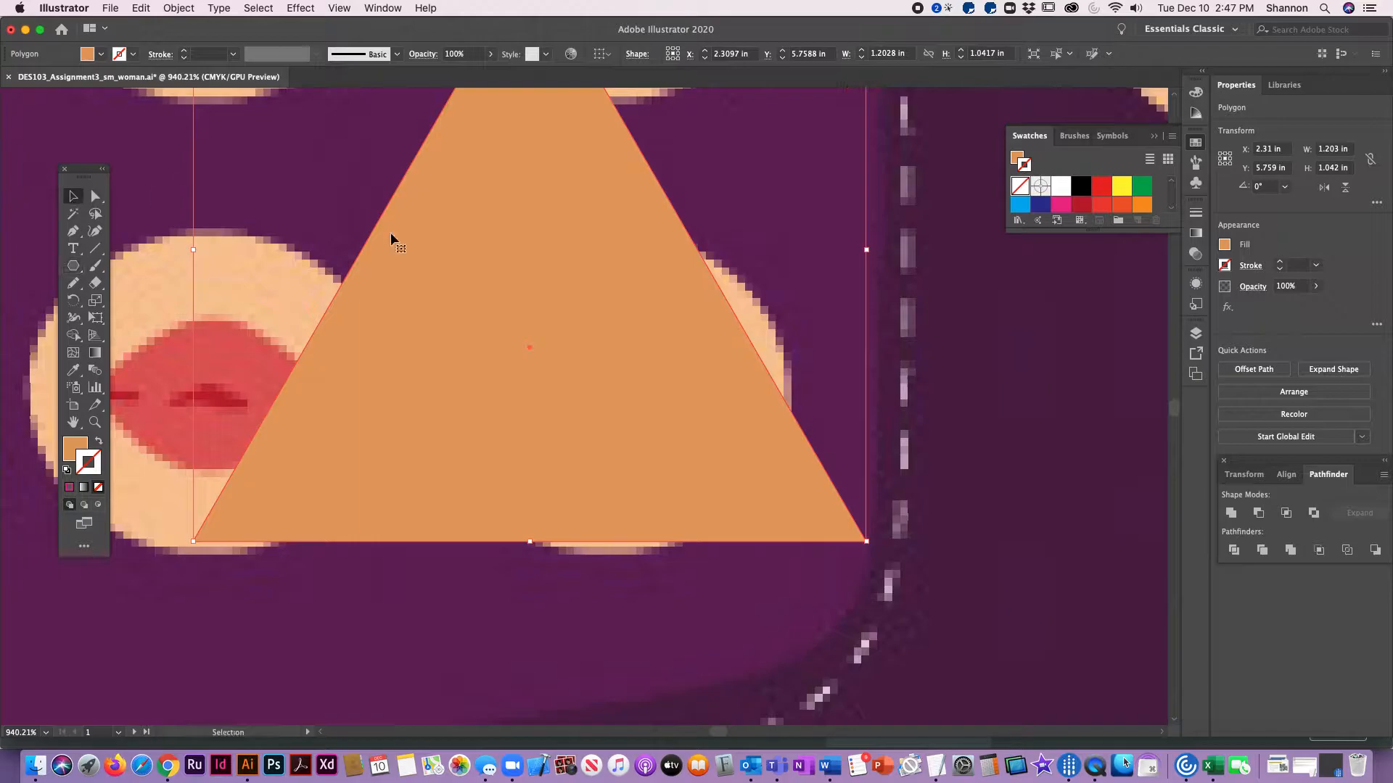
pyautogui.click(98, 444)
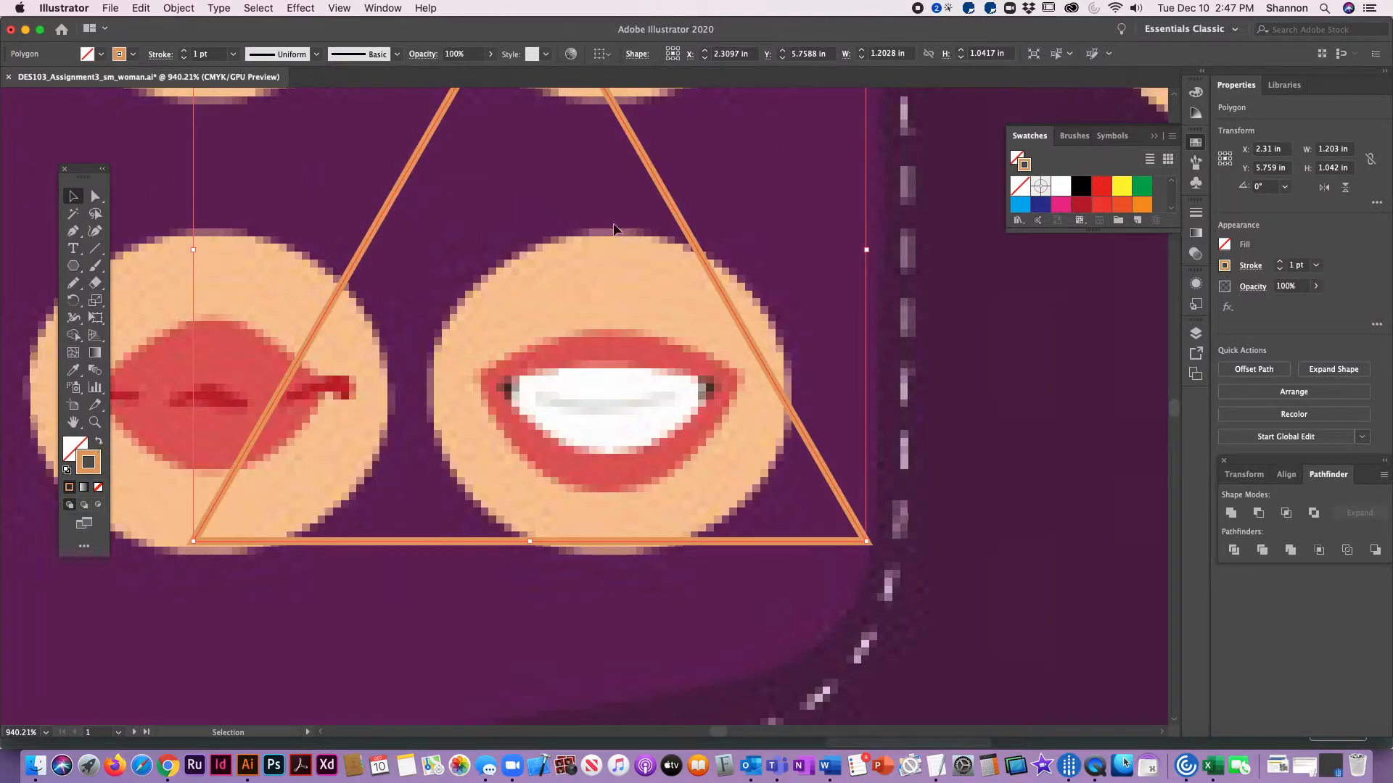
# Step: Flatten the triangle to about 0.47 in high over the smiling mouth and rotate it 180°
pyautogui.press('super+minus')
pyautogui.press('super+minus')
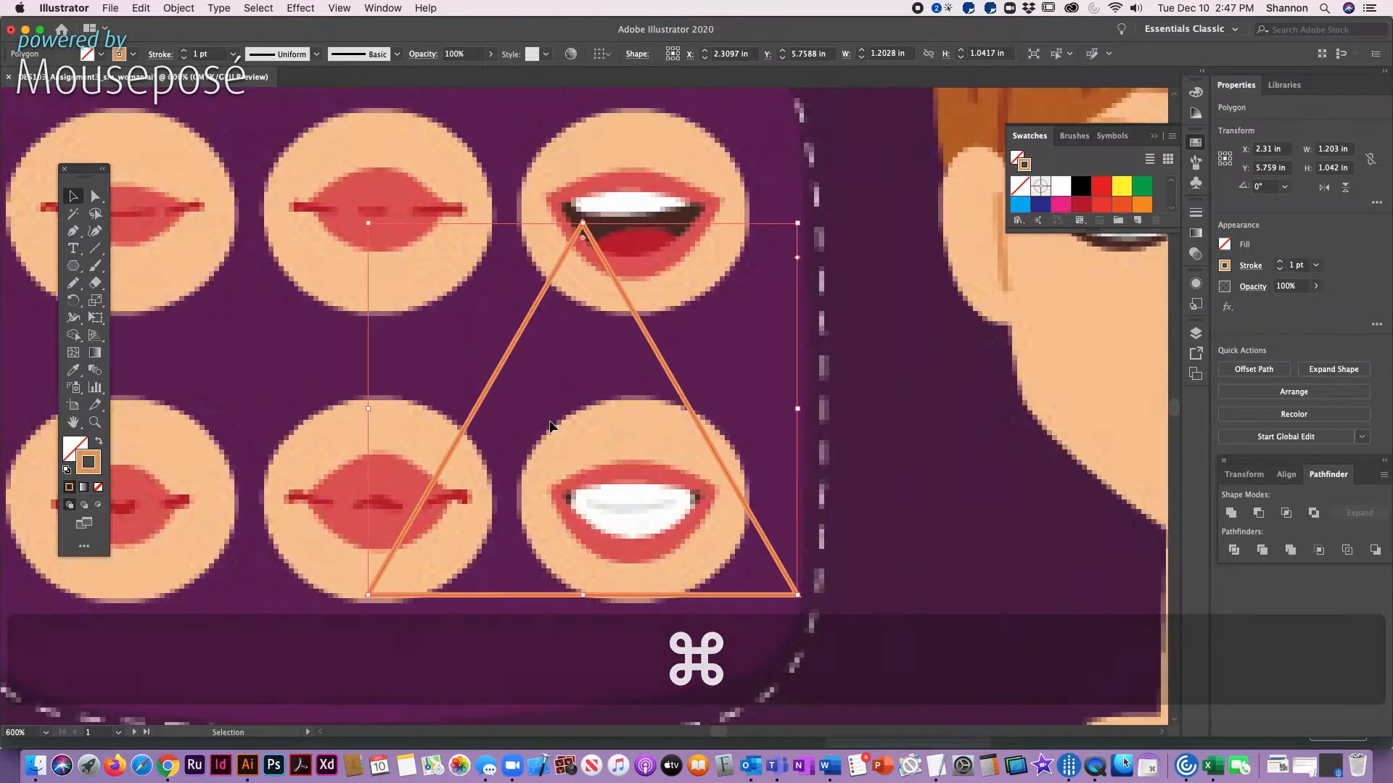
pyautogui.moveTo(581, 225); pyautogui.dragTo(597, 464)
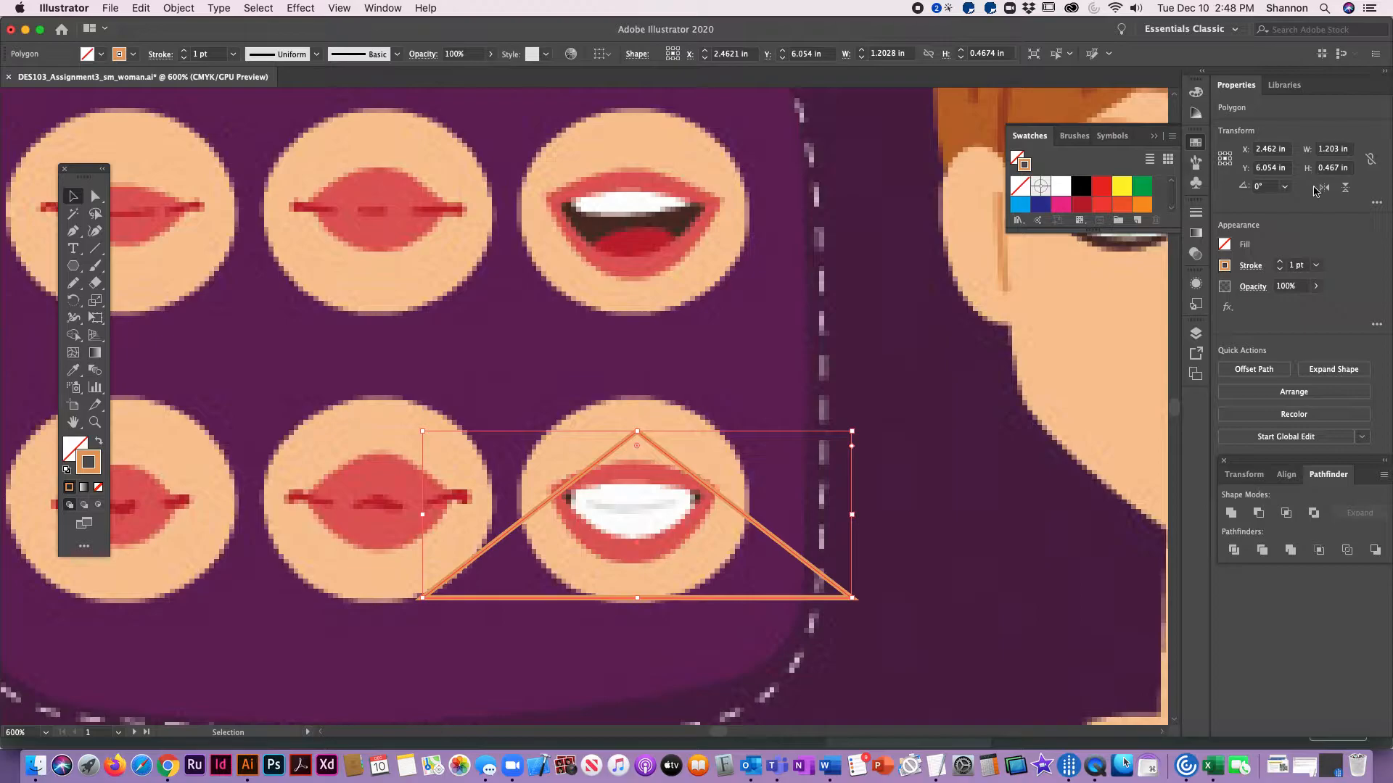
pyautogui.click(1259, 186)
pyautogui.write('180')
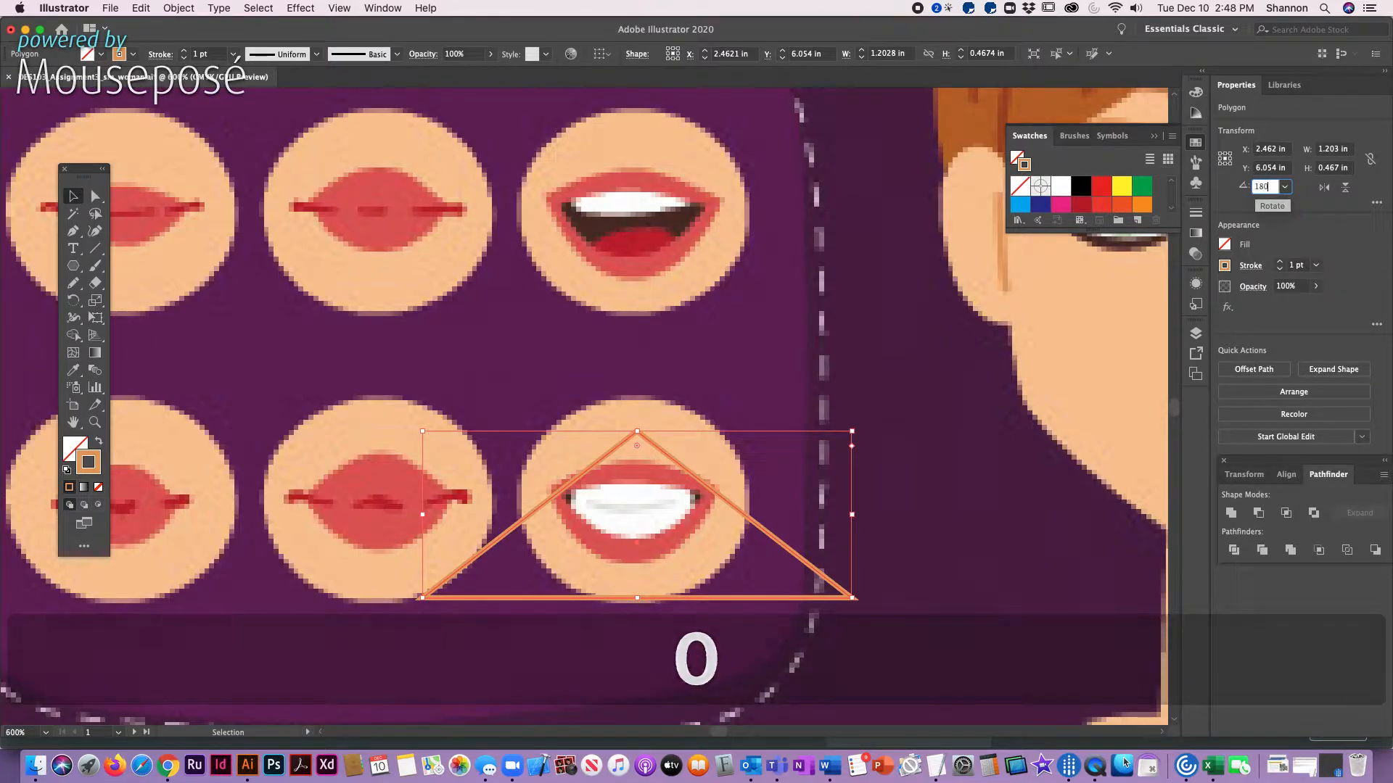
pyautogui.press('Return')
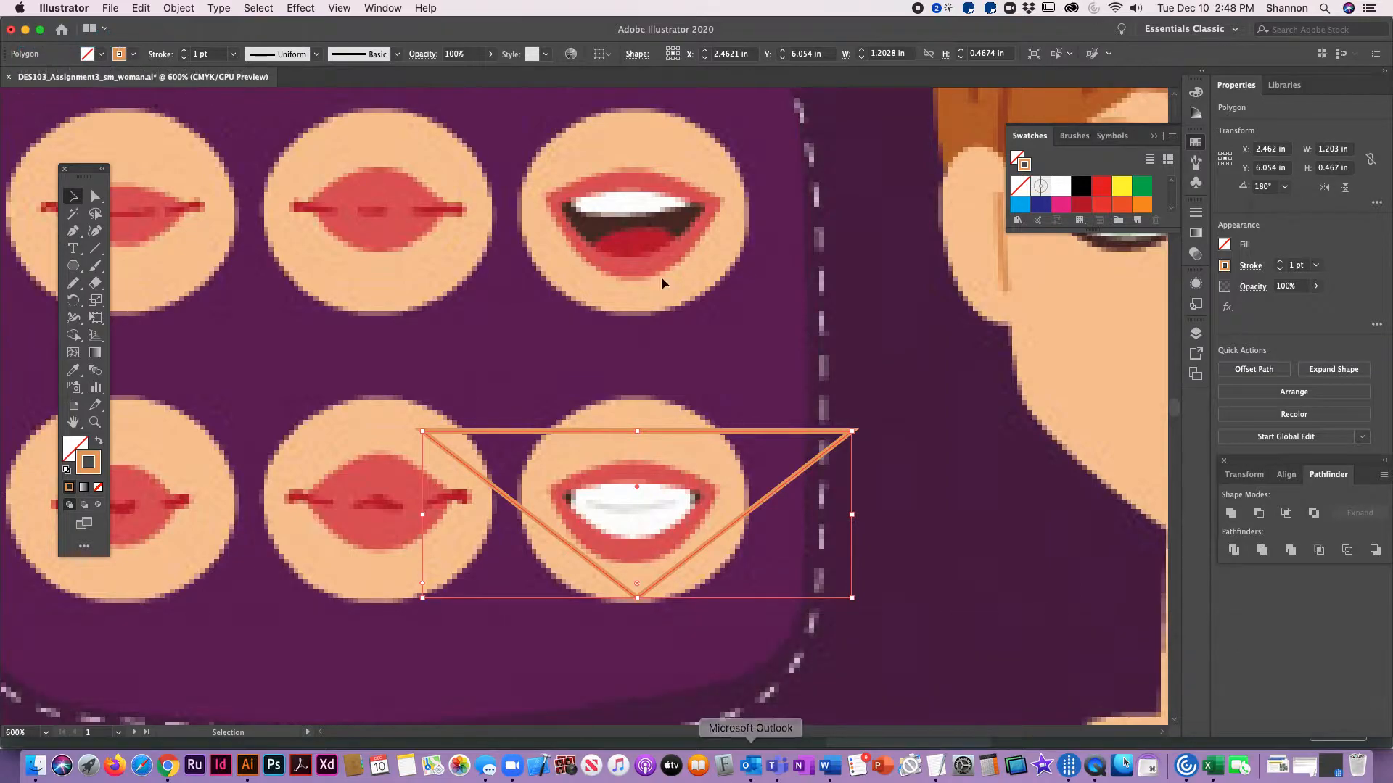
# Step: Narrow and shorten the inverted triangle and round its corners into a nearly circular outline over the smiling mouth
pyautogui.moveTo(424, 519); pyautogui.dragTo(500, 514)
pyautogui.moveTo(850, 516); pyautogui.dragTo(784, 515)
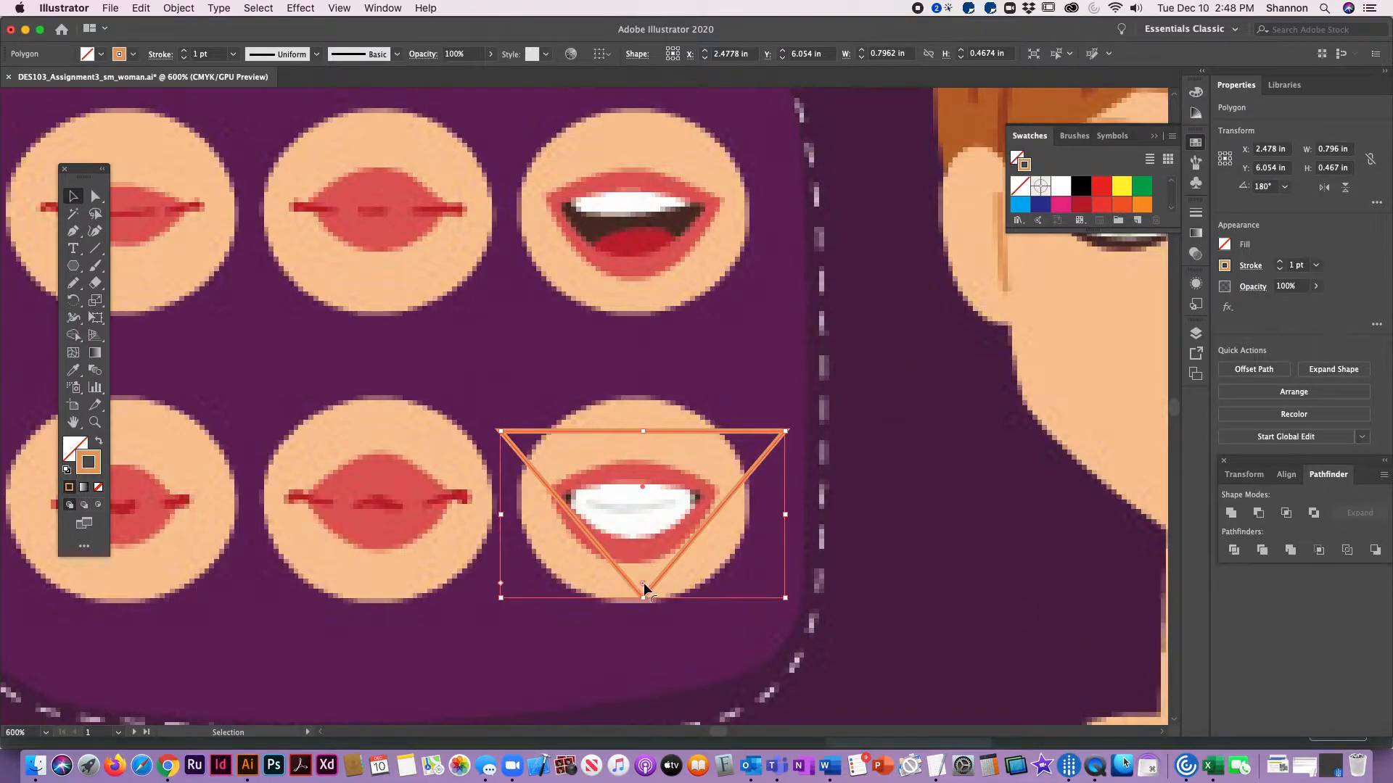
pyautogui.moveTo(643, 584); pyautogui.dragTo(654, 507)
pyautogui.moveTo(640, 429); pyautogui.dragTo(634, 459)
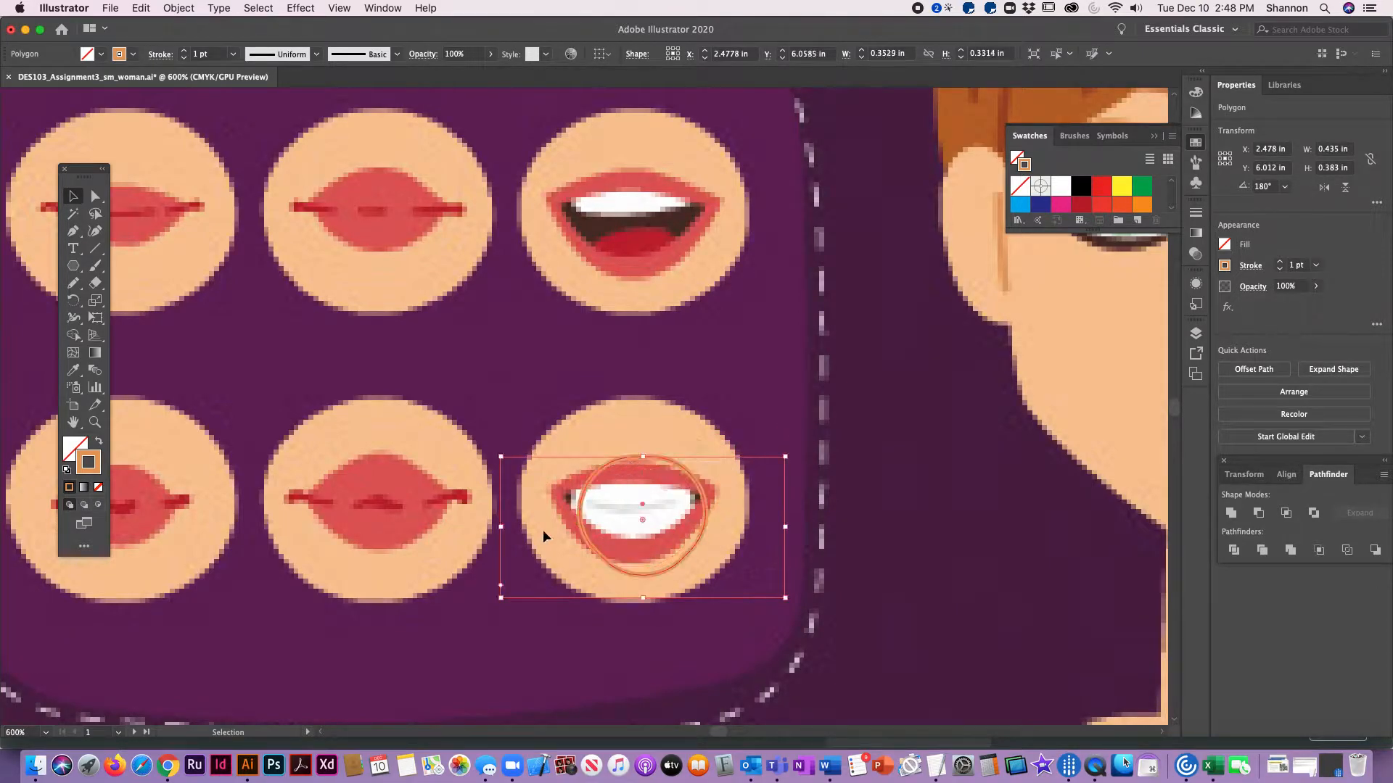
# Step: Resize the rounded outline to about 0.39 in wide and 0.28 in high to fit the outer edge of the lips
pyautogui.moveTo(502, 528); pyautogui.dragTo(459, 528)
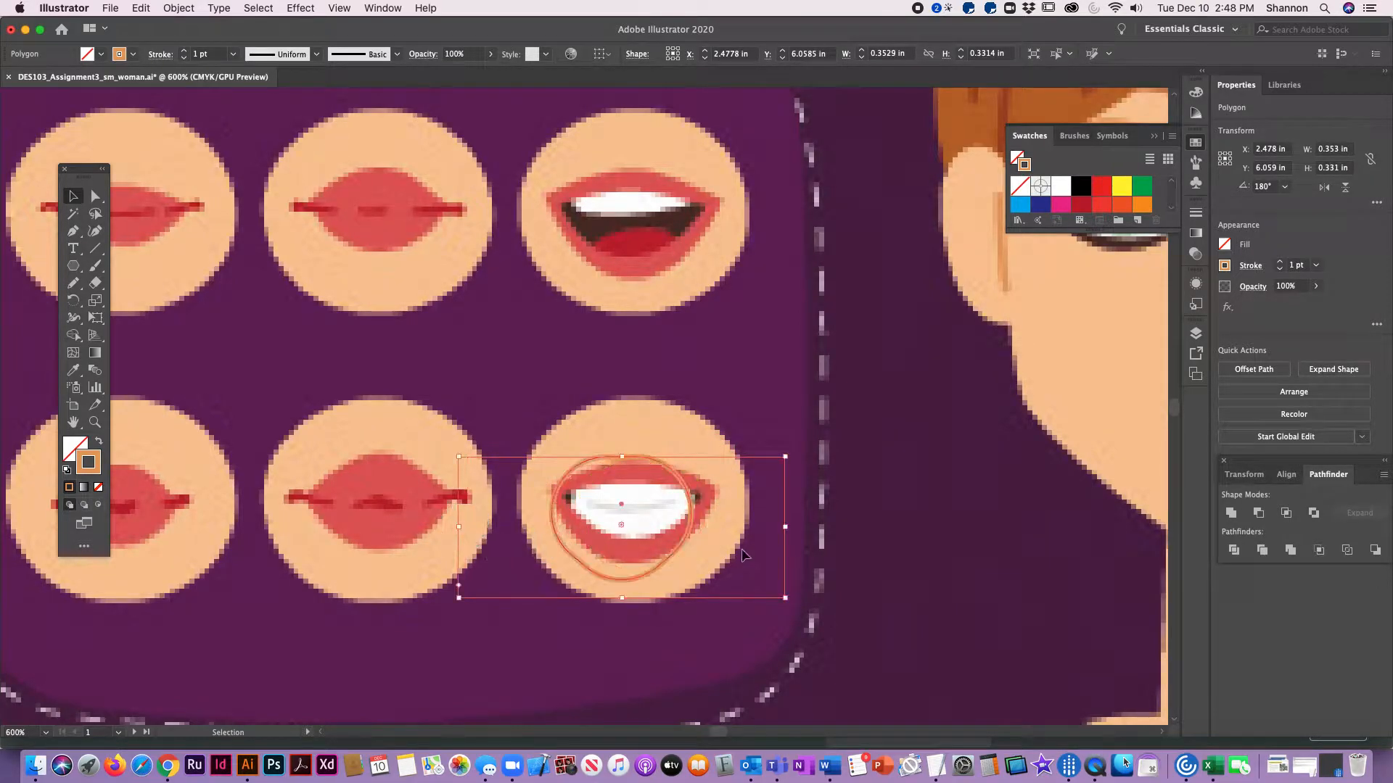
pyautogui.moveTo(785, 527); pyautogui.dragTo(819, 526)
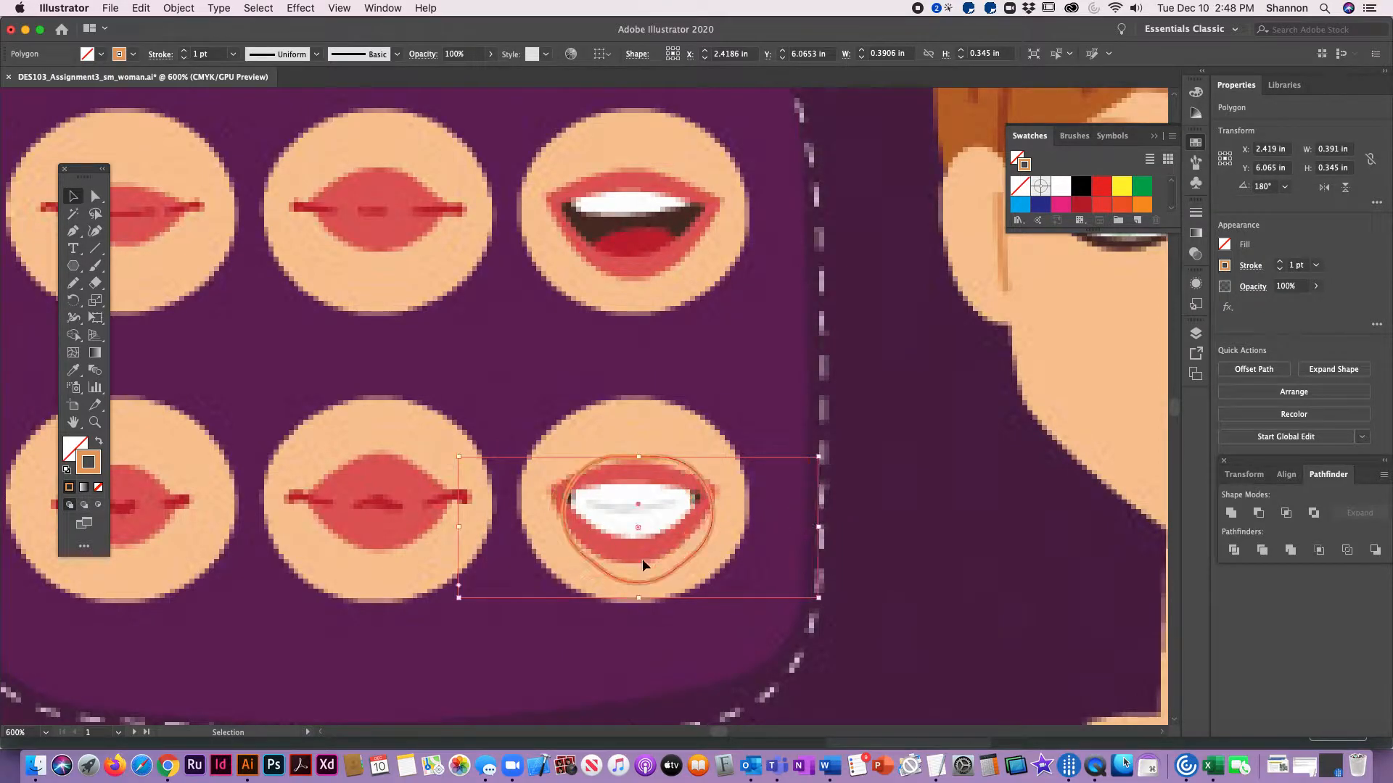
pyautogui.moveTo(636, 598); pyautogui.dragTo(637, 572)
pyautogui.moveTo(458, 518); pyautogui.dragTo(411, 514)
pyautogui.moveTo(614, 515); pyautogui.dragTo(614, 465)
pyautogui.moveTo(407, 515); pyautogui.dragTo(426, 517)
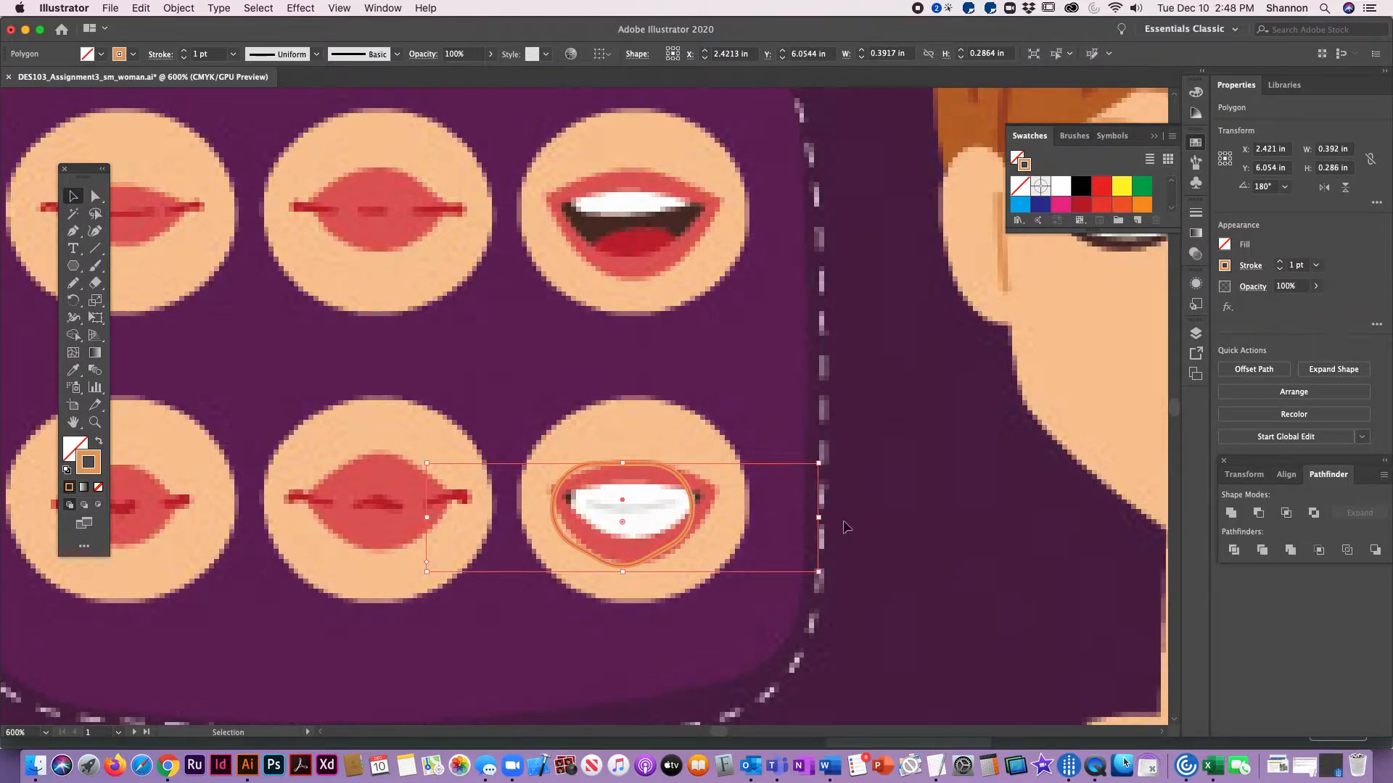
pyautogui.moveTo(818, 518); pyautogui.dragTo(852, 517)
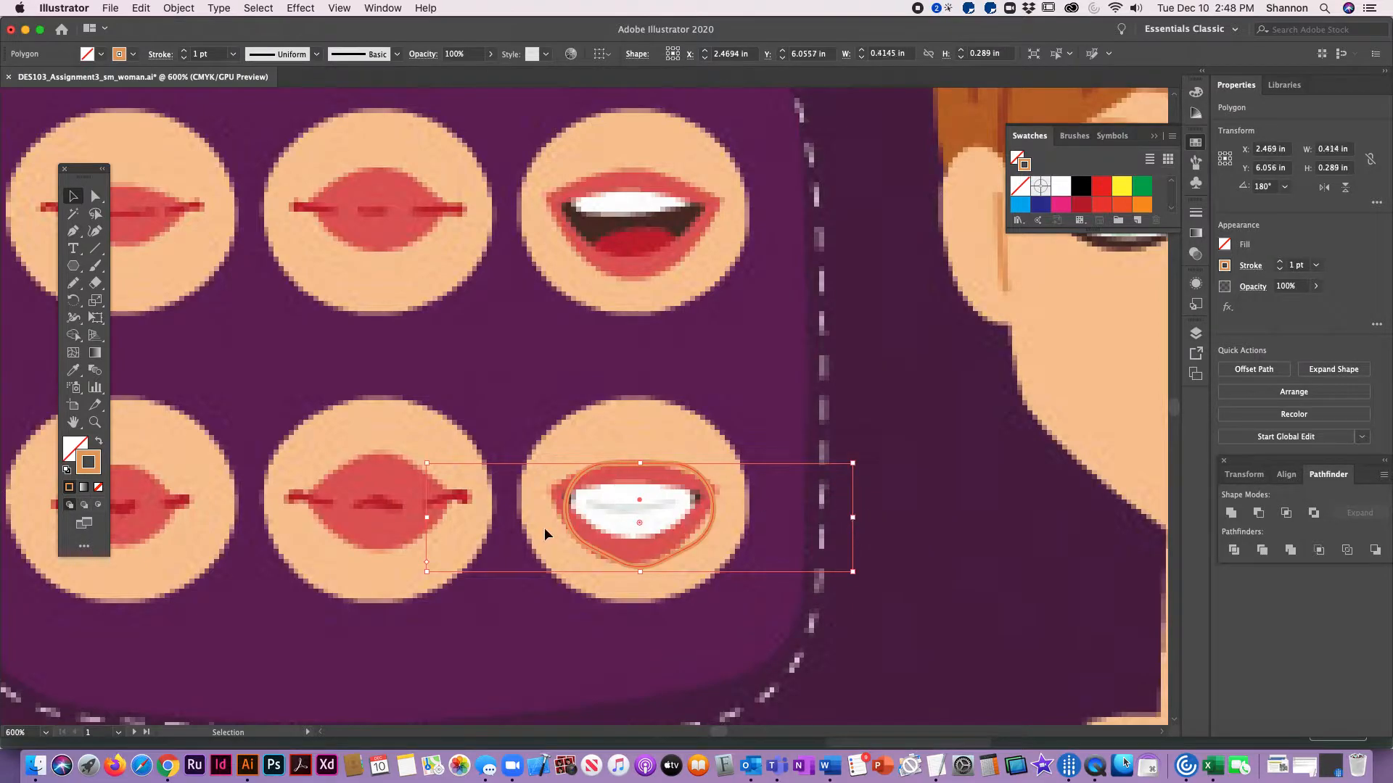
pyautogui.moveTo(427, 522); pyautogui.dragTo(414, 515)
pyautogui.moveTo(639, 571); pyautogui.dragTo(639, 567)
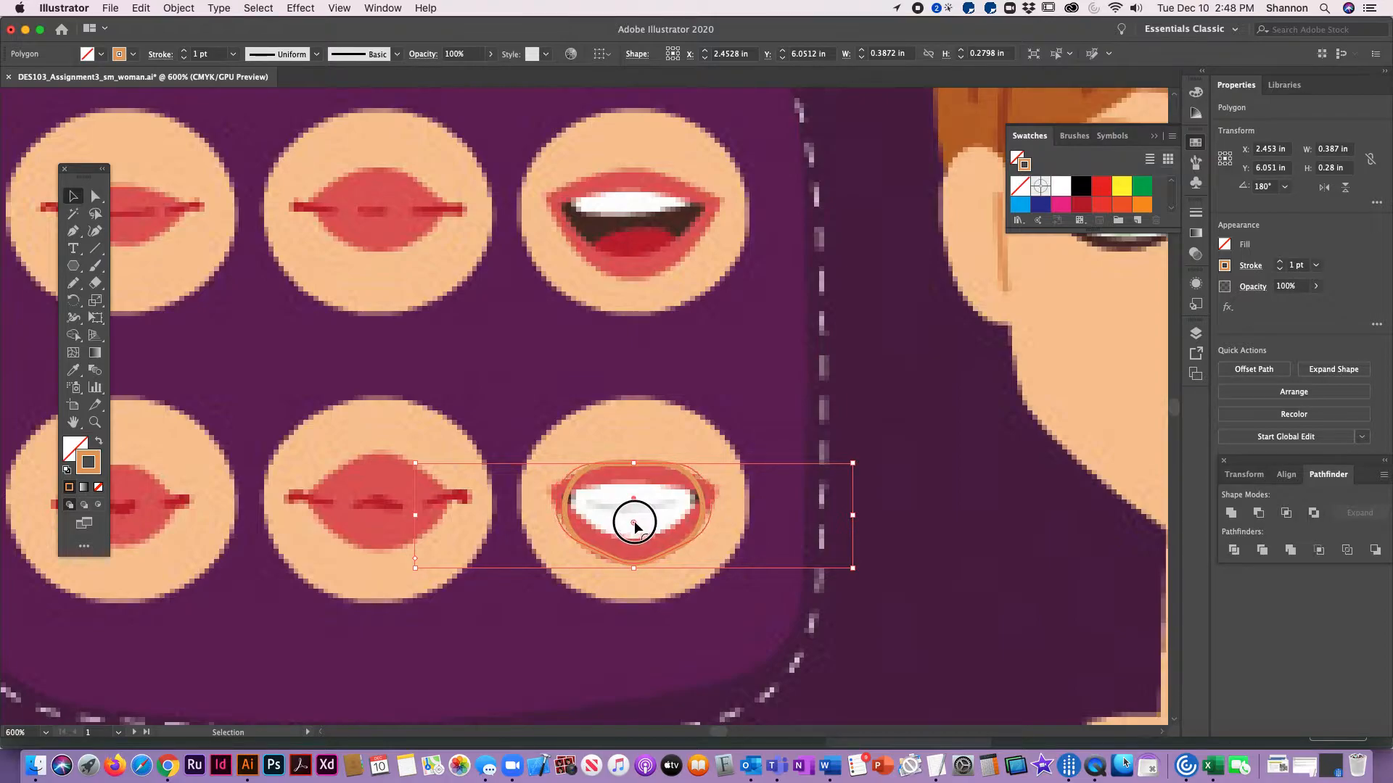
# Step: Reduce the outline's corner rounding so it spans the outer lips at about 0.46 in wide, and keep it selected
pyautogui.click(654, 439)
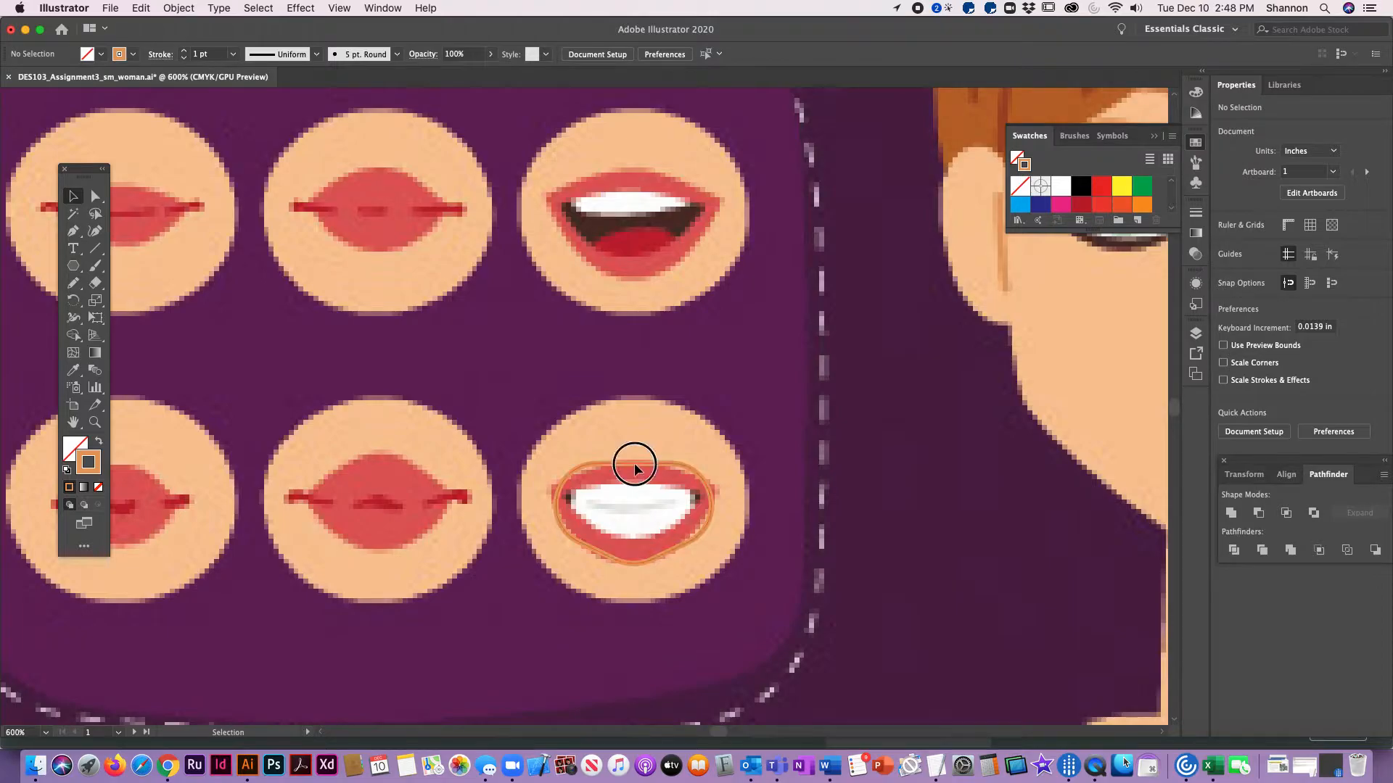
pyautogui.click(634, 524)
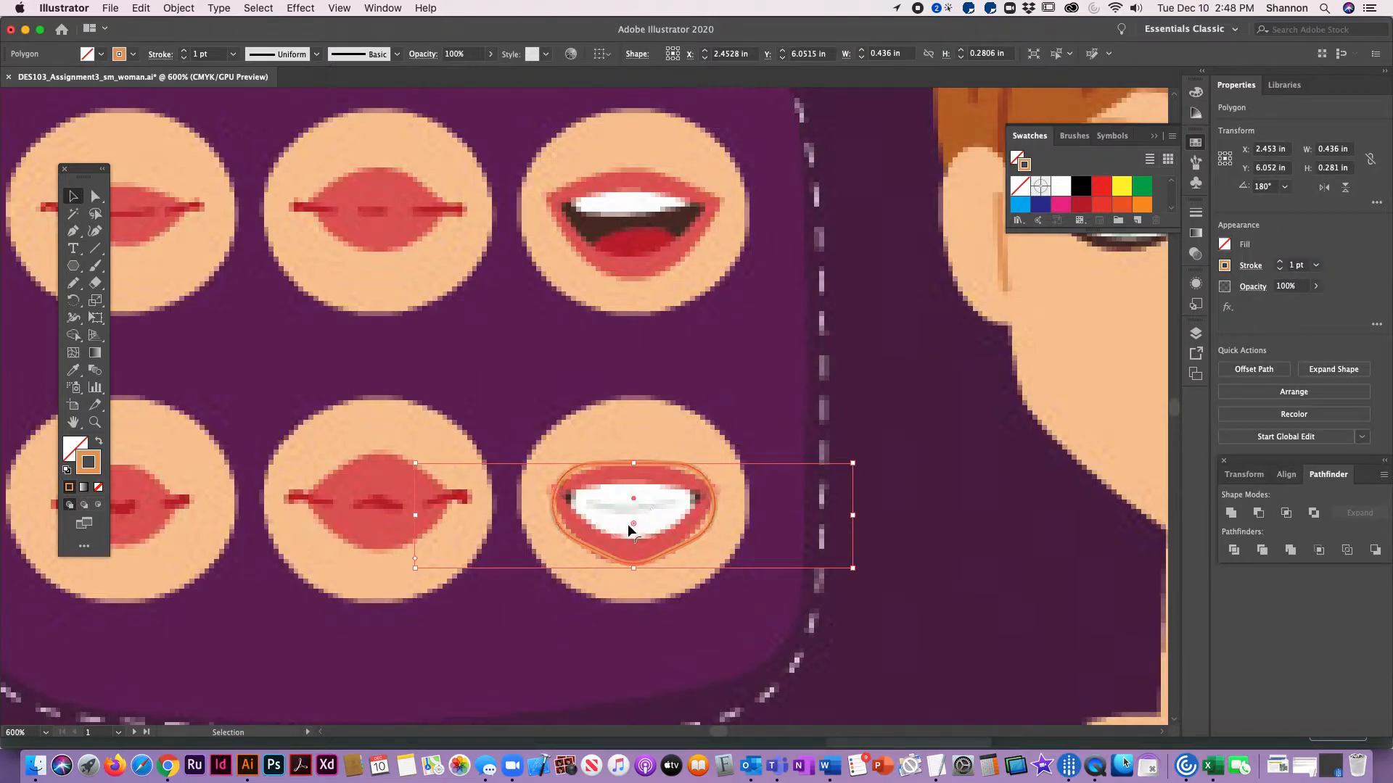
pyautogui.click(689, 413)
pyautogui.press('z')
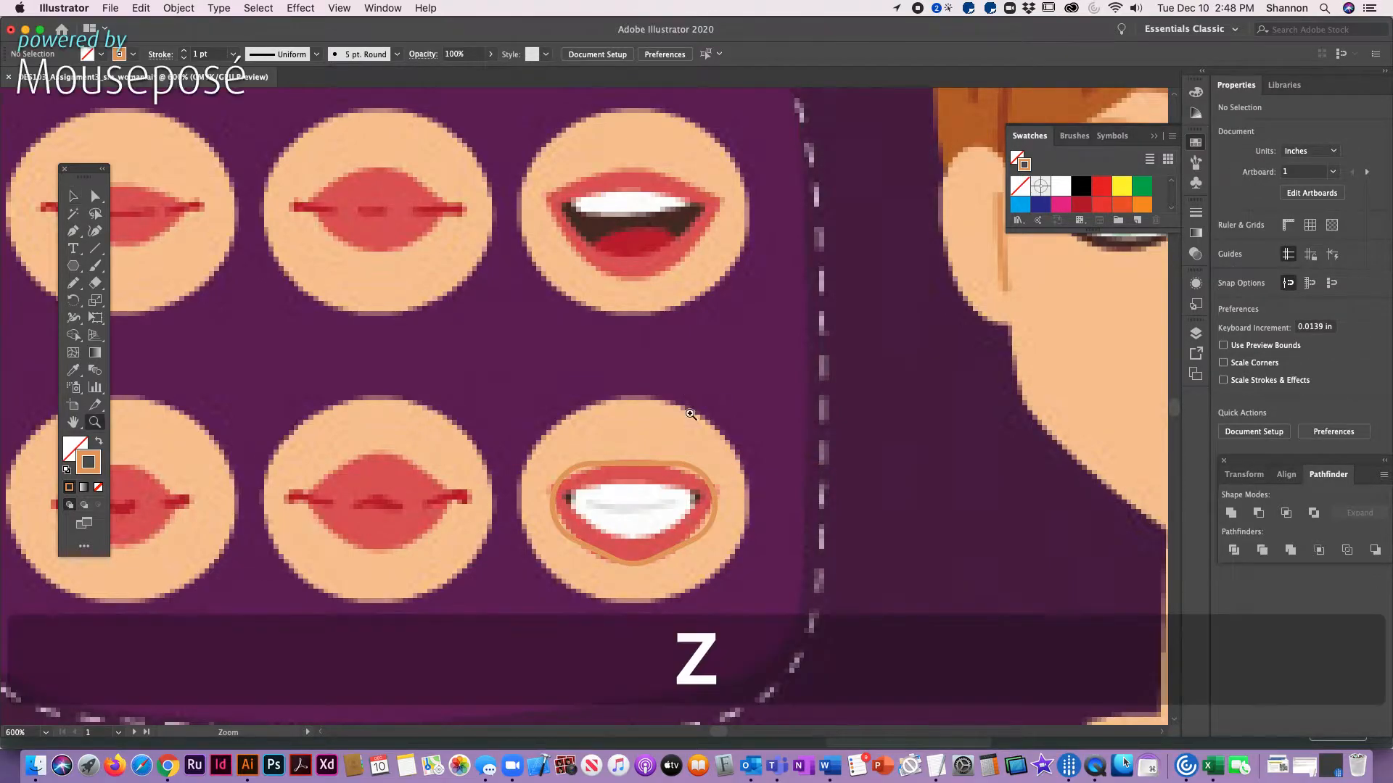
pyautogui.moveTo(777, 606); pyautogui.dragTo(795, 616)
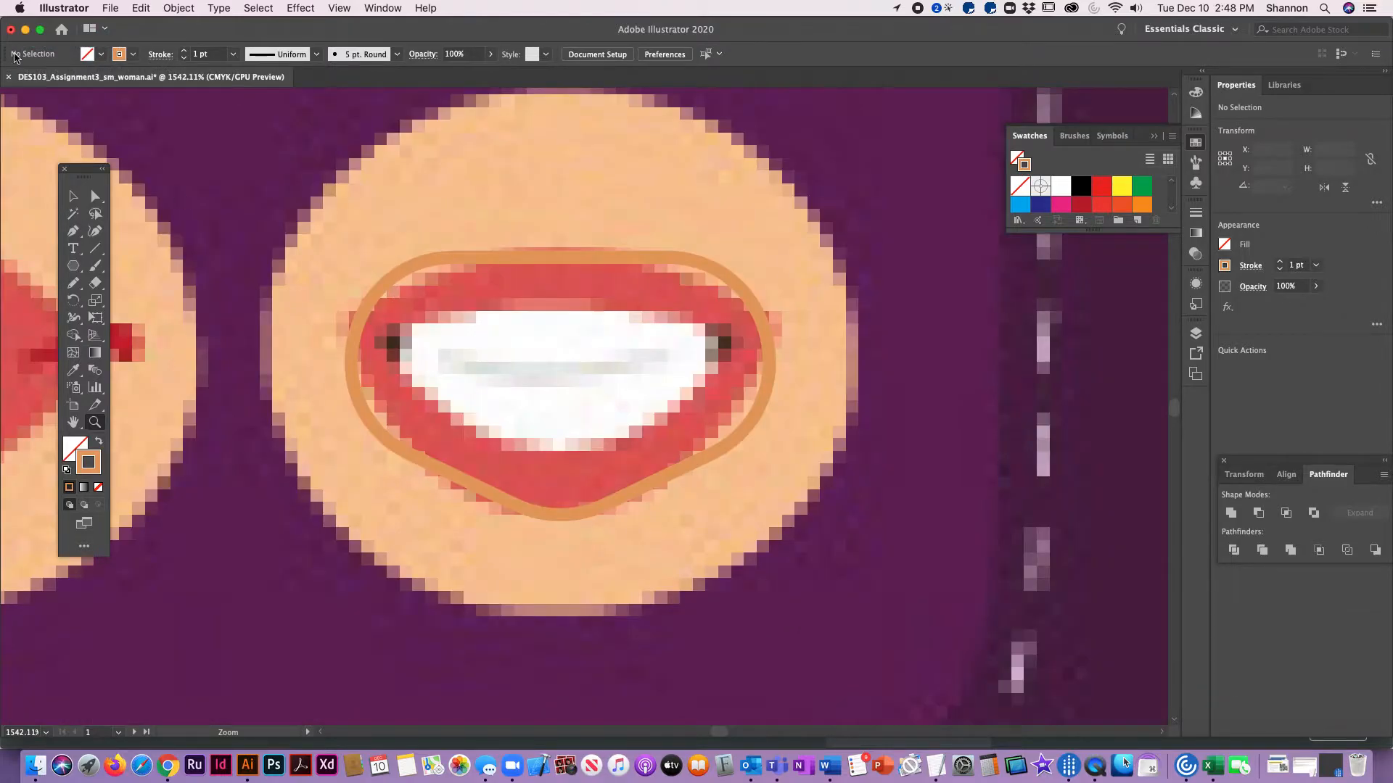
pyautogui.click(73, 196)
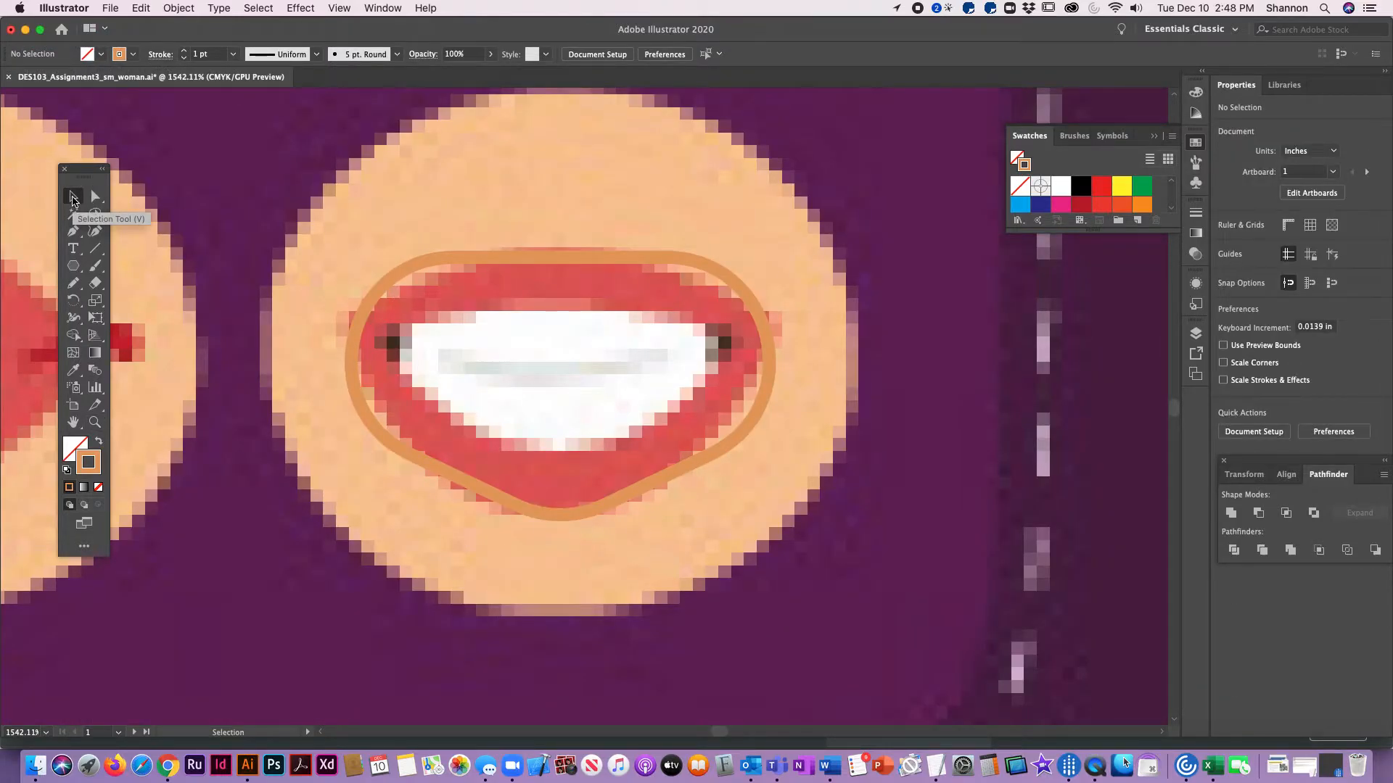
pyautogui.click(598, 259)
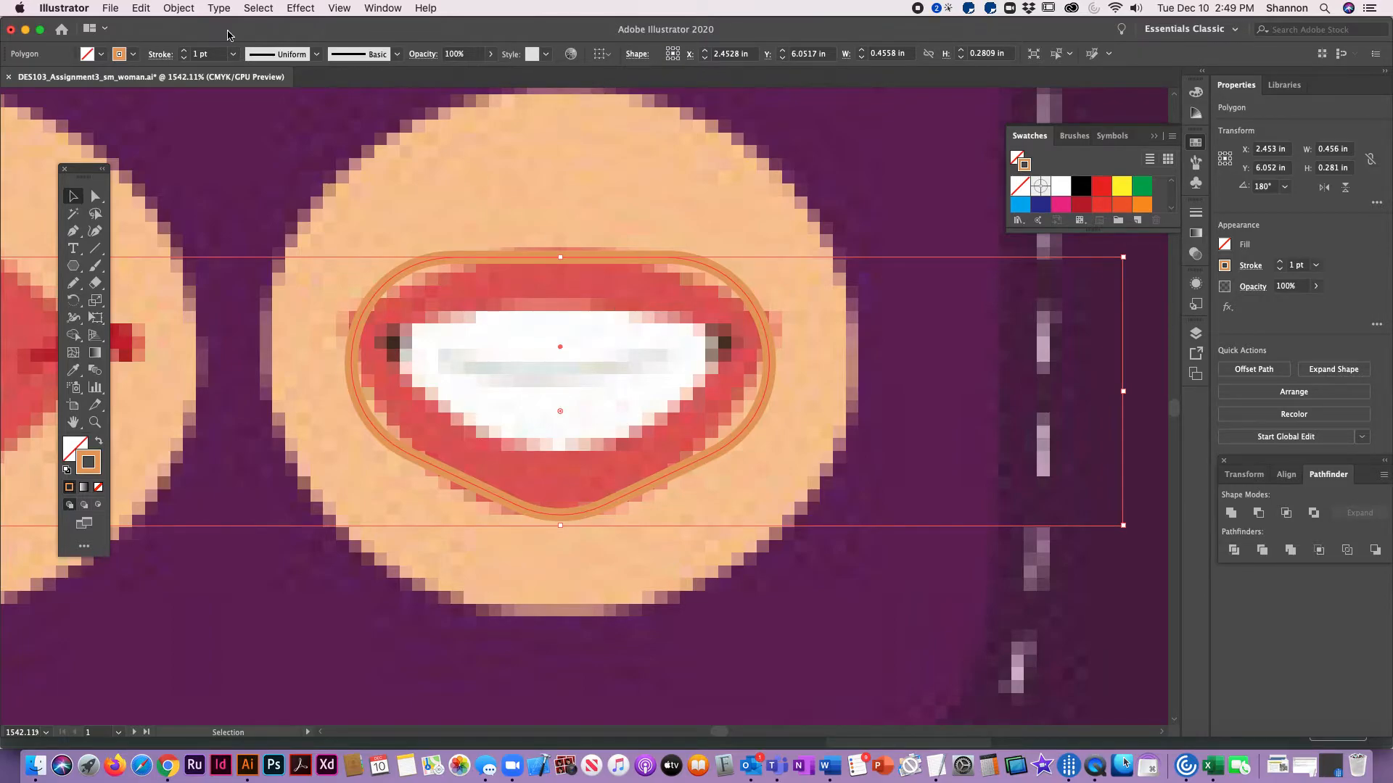
# Step: Copy the lip outline and paste the duplicate in place
pyautogui.click(144, 9)
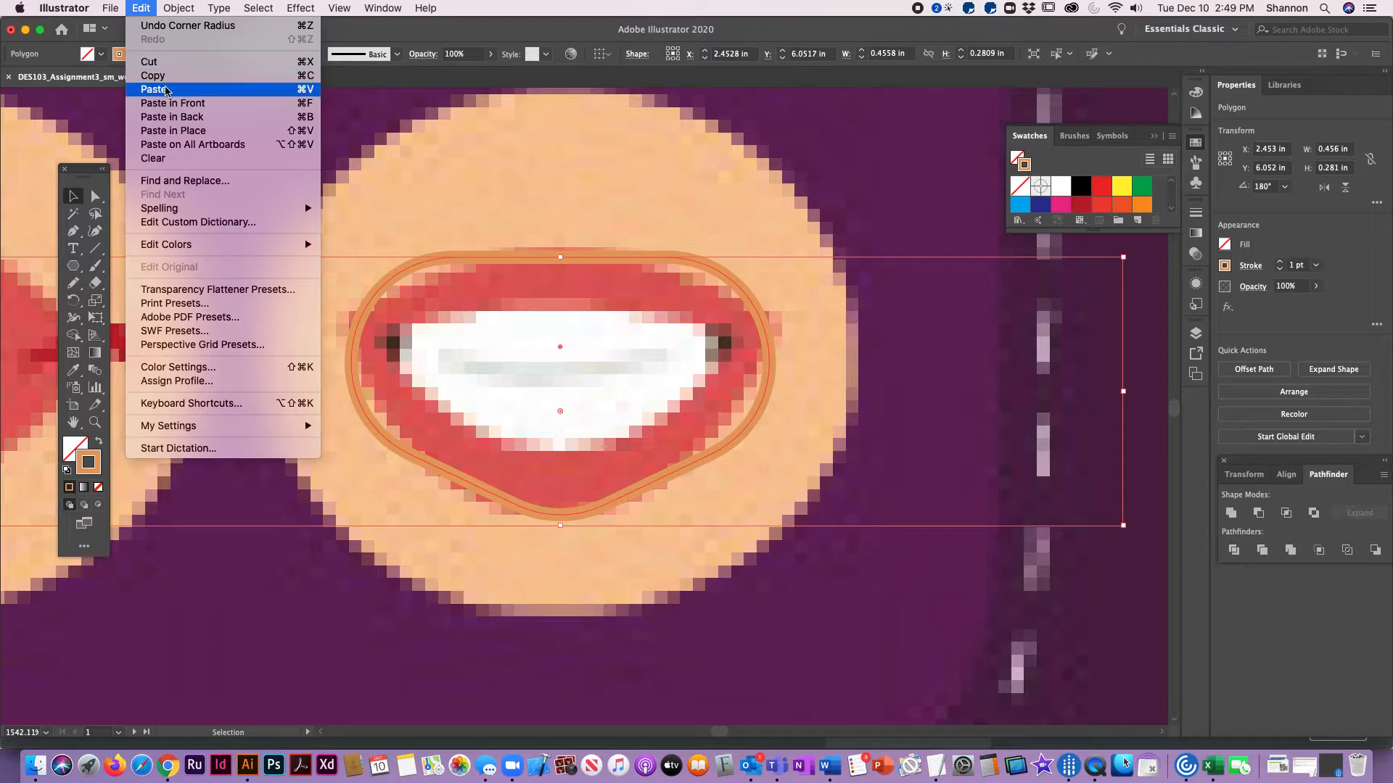
pyautogui.click(143, 9)
pyautogui.click(142, 8)
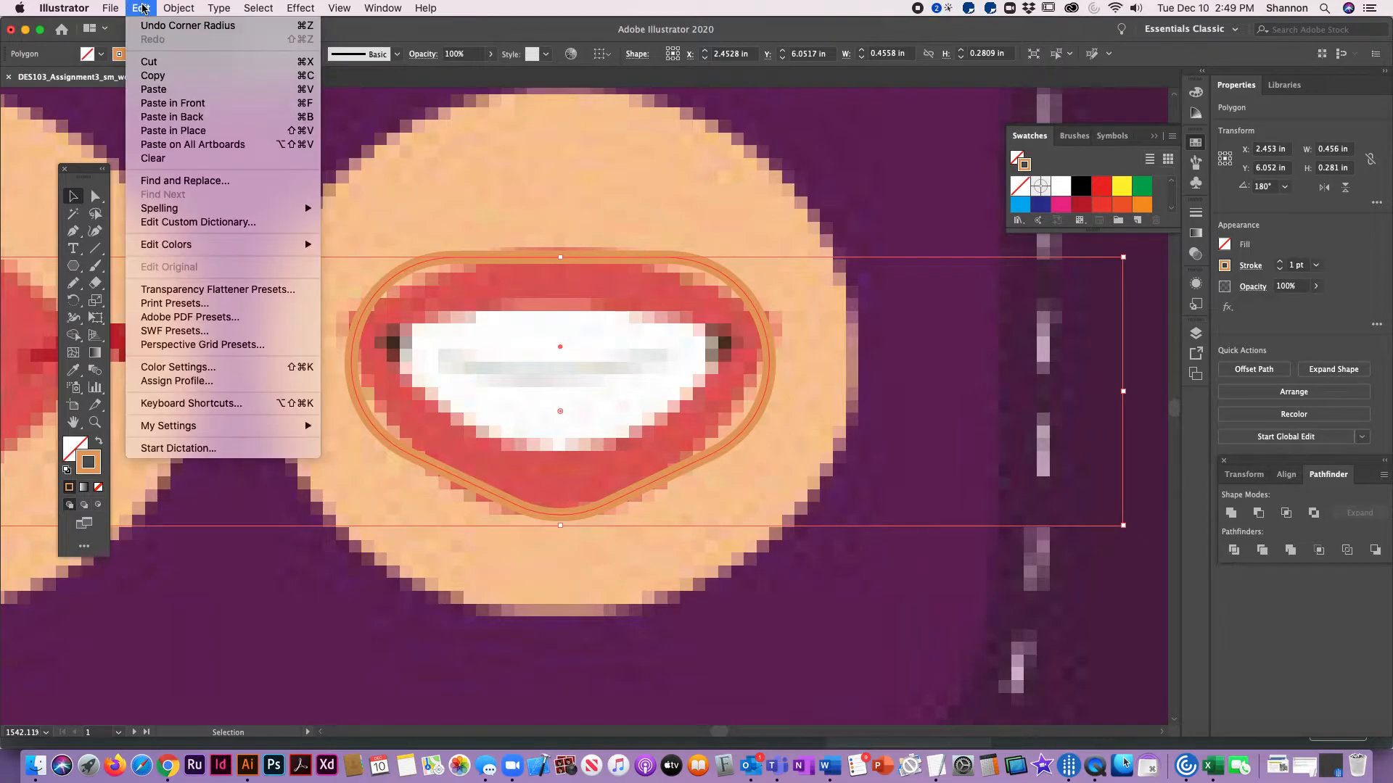
pyautogui.click(185, 131)
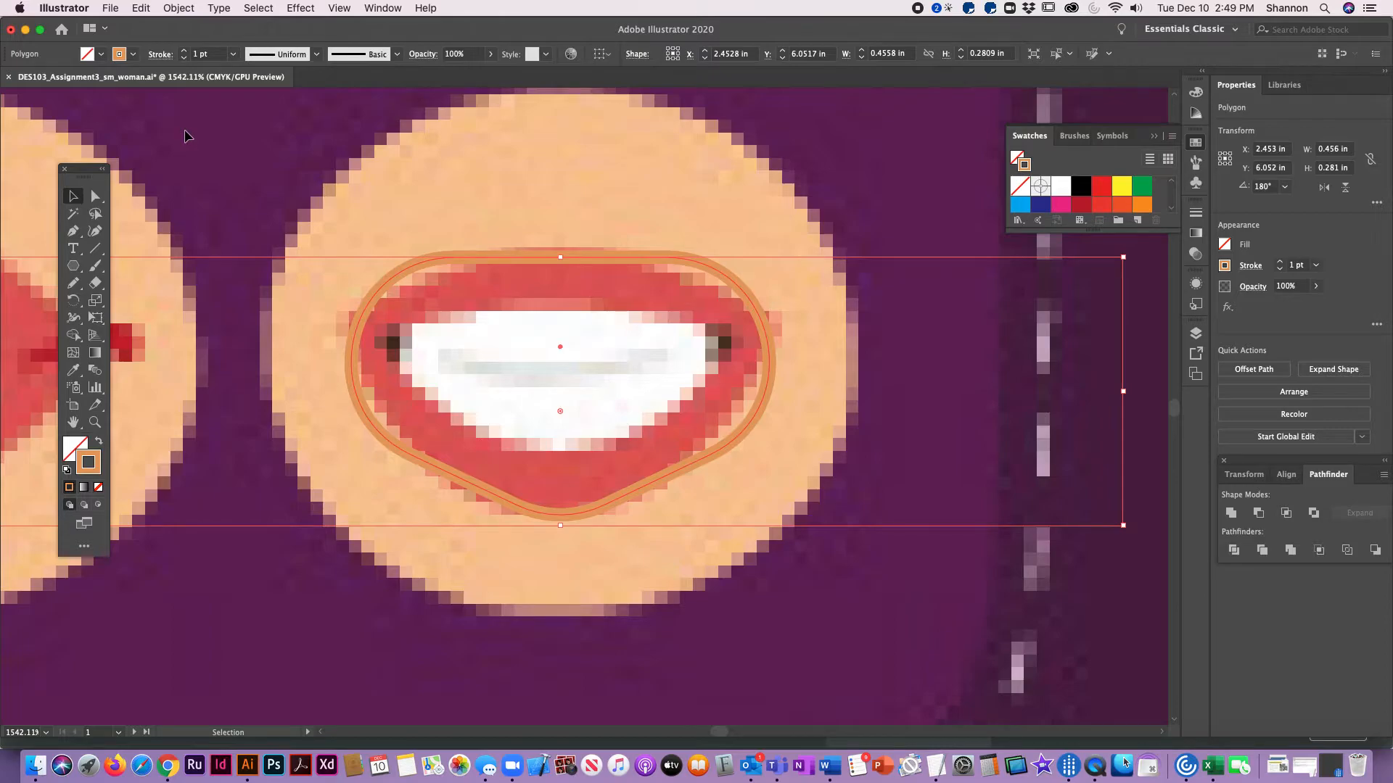
# Step: Scale the pasted outline uniformly to 78% with the preview on
pyautogui.click(170, 9)
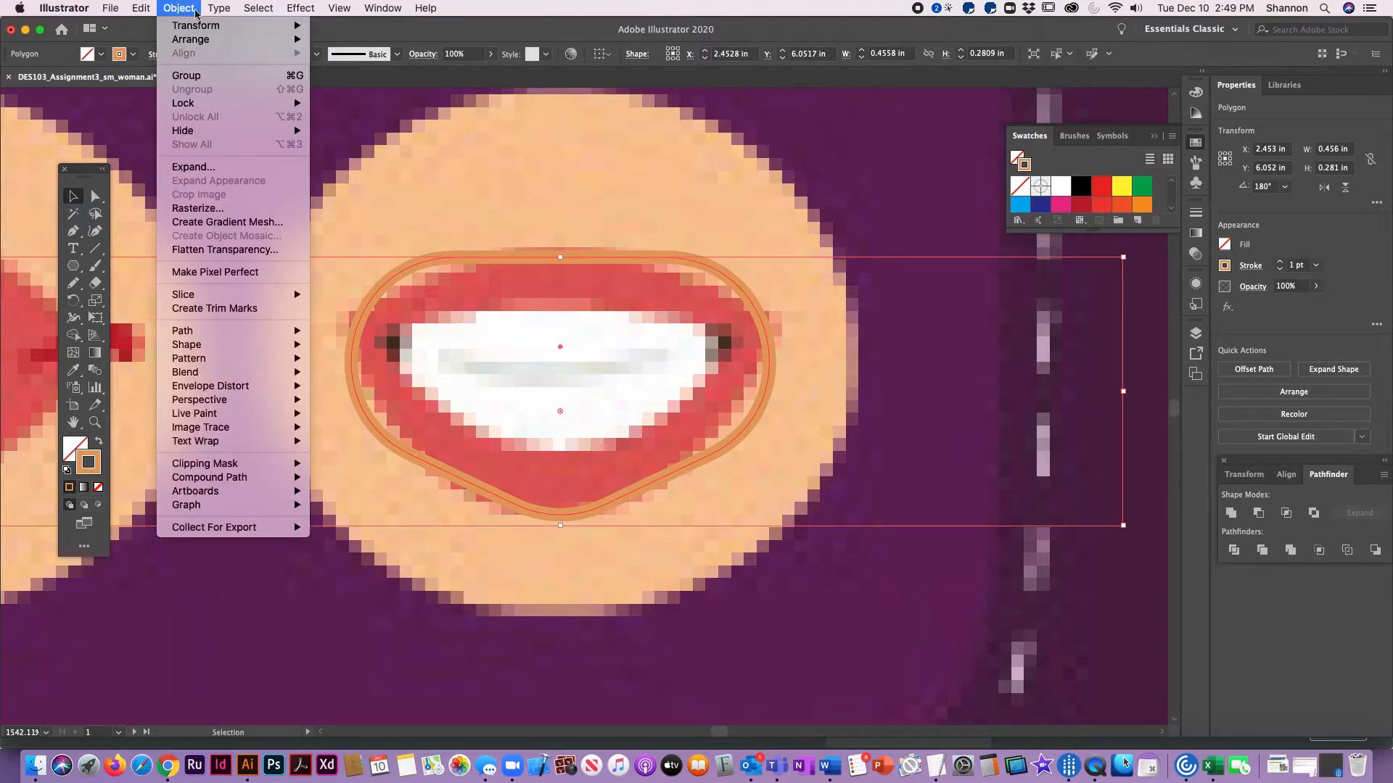
pyautogui.moveTo(194, 27)
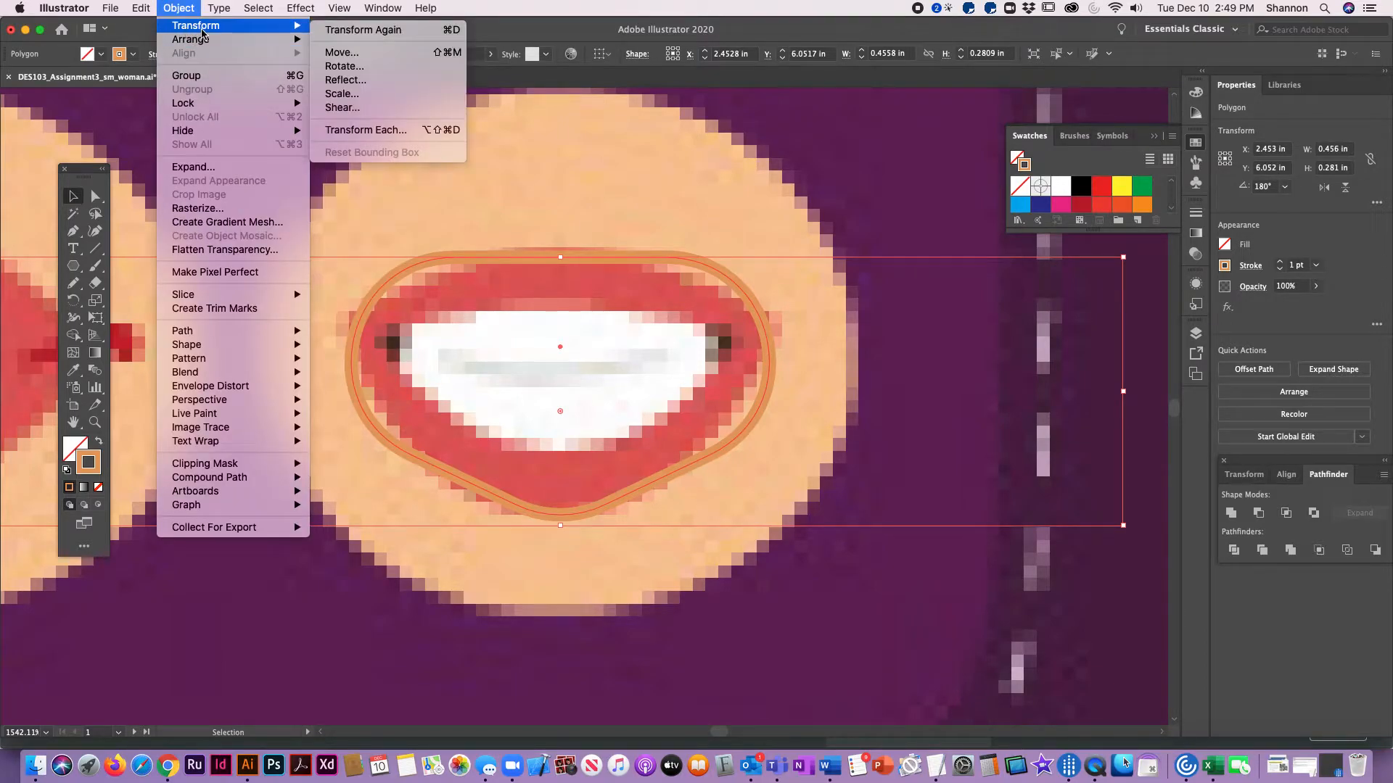
pyautogui.click(341, 93)
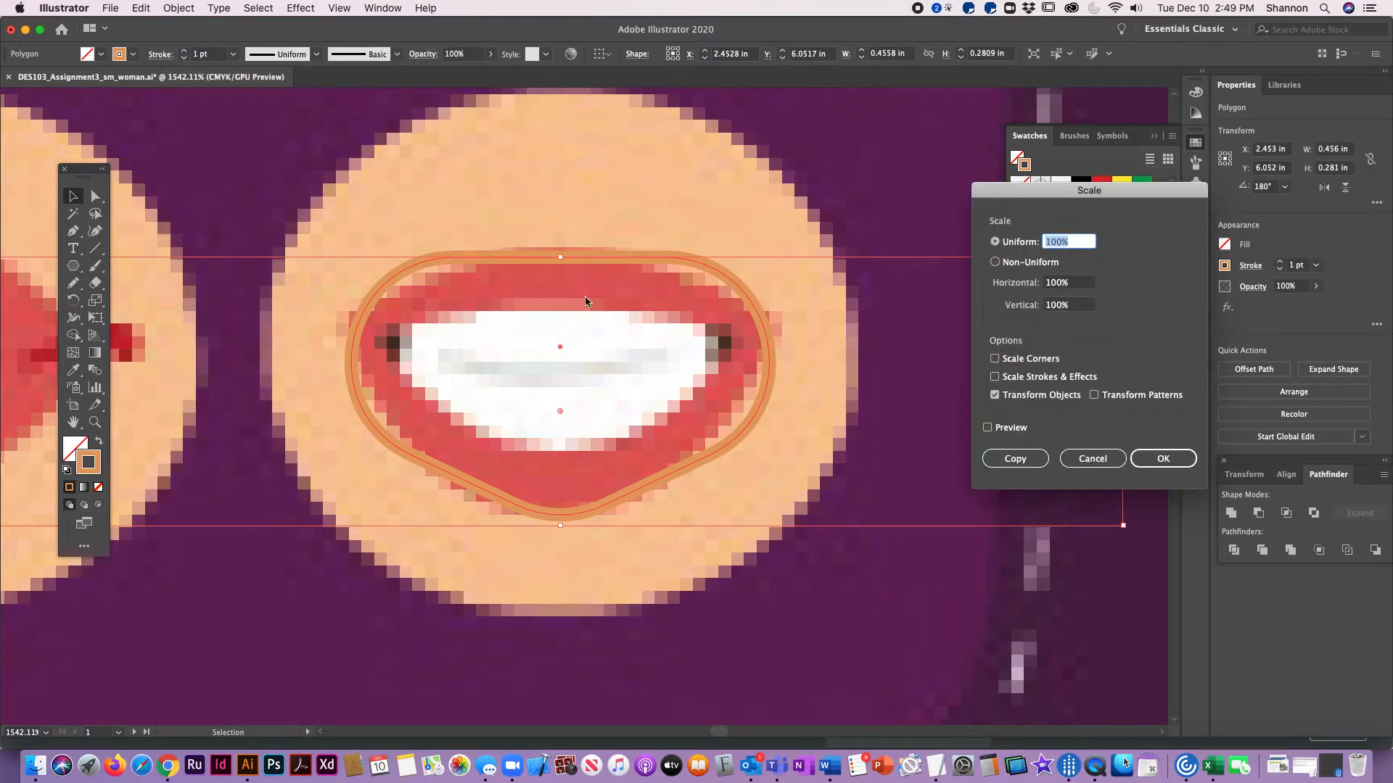
pyautogui.click(989, 429)
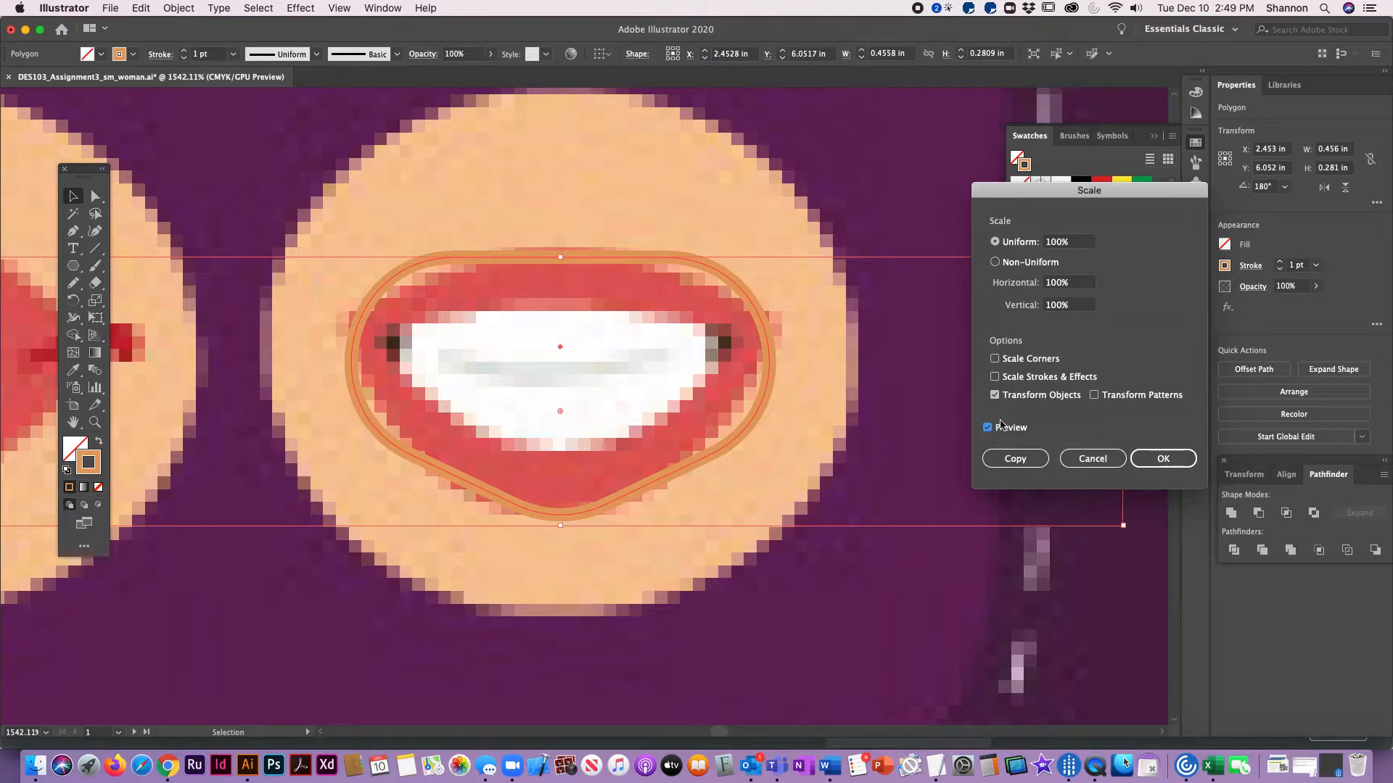
pyautogui.click(1014, 244)
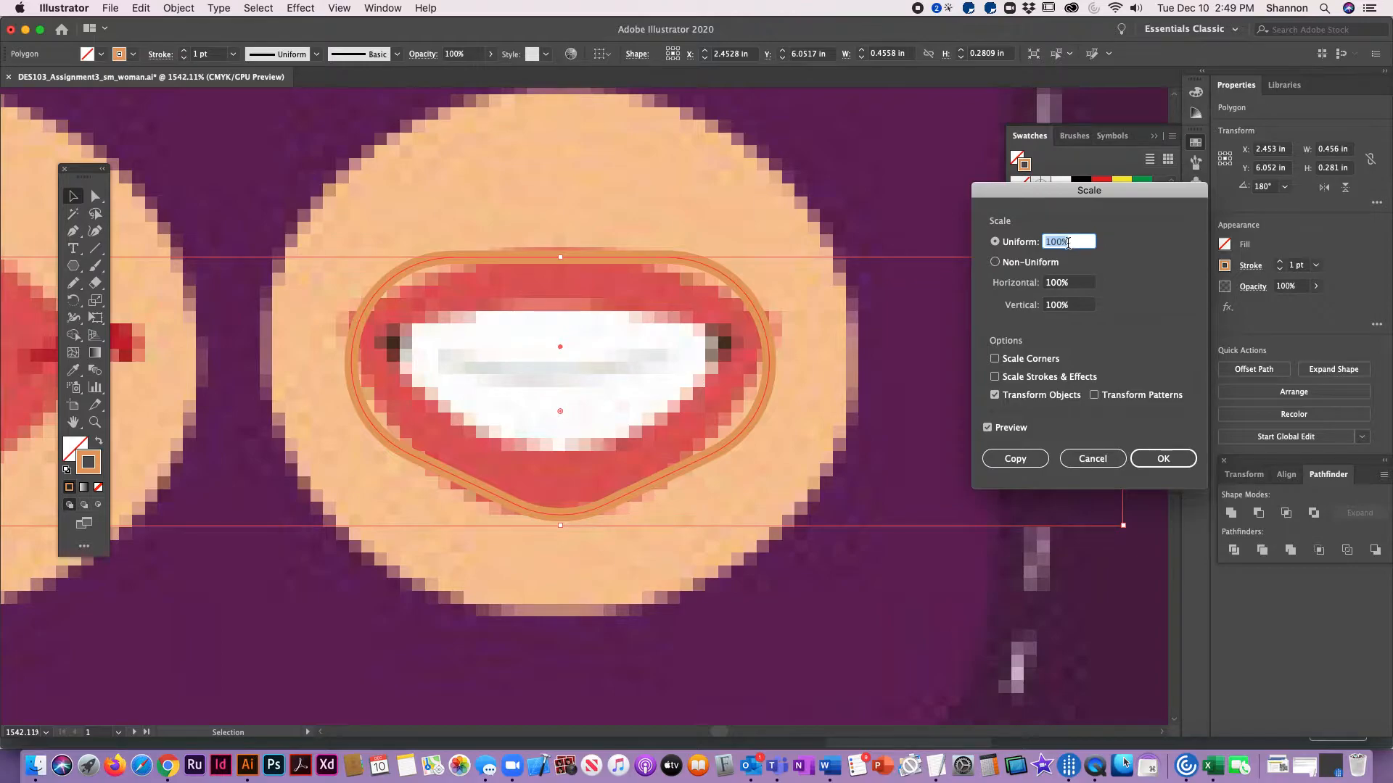
pyautogui.press('Down')
pyautogui.press('Down')
pyautogui.press('Down')
pyautogui.press('Down')
pyautogui.press('Down')
pyautogui.press('Down')
pyautogui.press('Down')
pyautogui.press('Down')
pyautogui.press('Down')
pyautogui.press('Down')
pyautogui.press('Down')
pyautogui.press('Down')
pyautogui.press('Down')
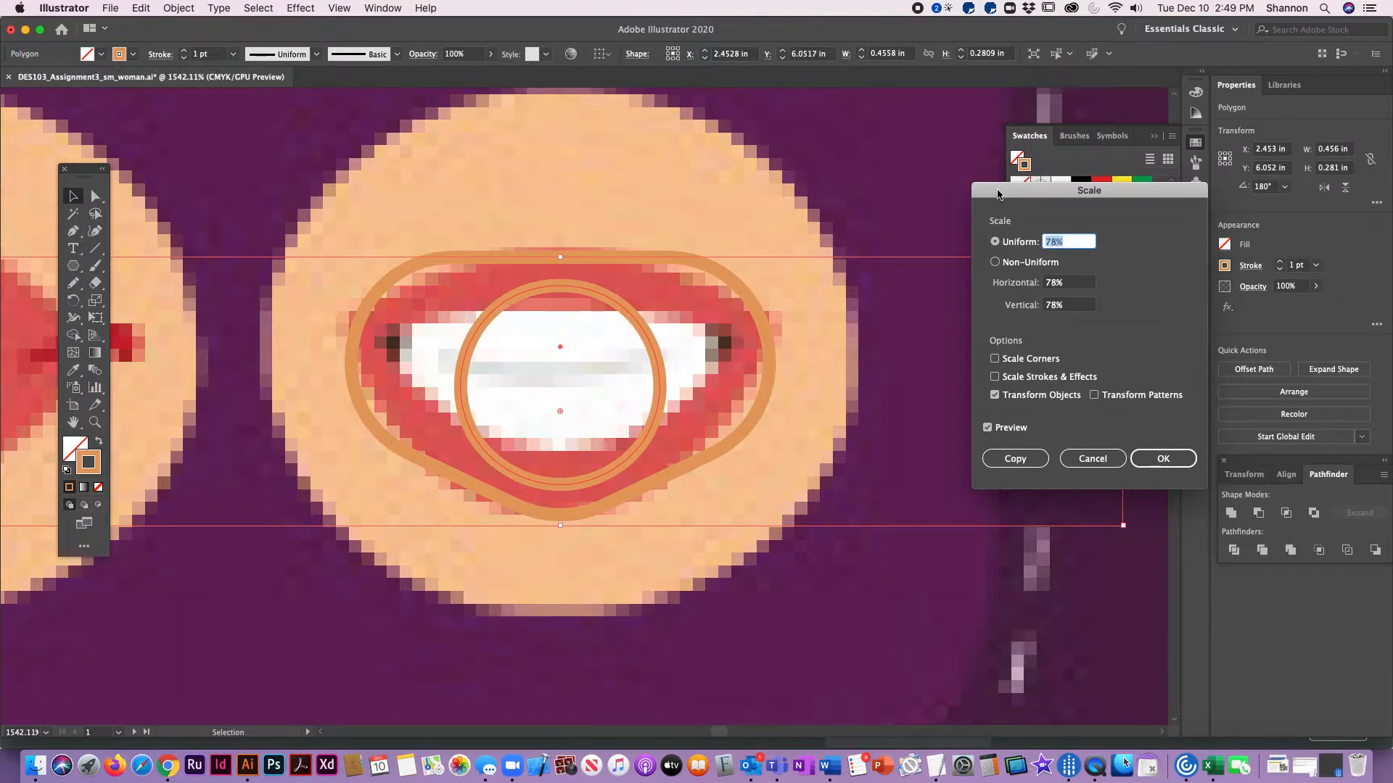
pyautogui.click(1145, 463)
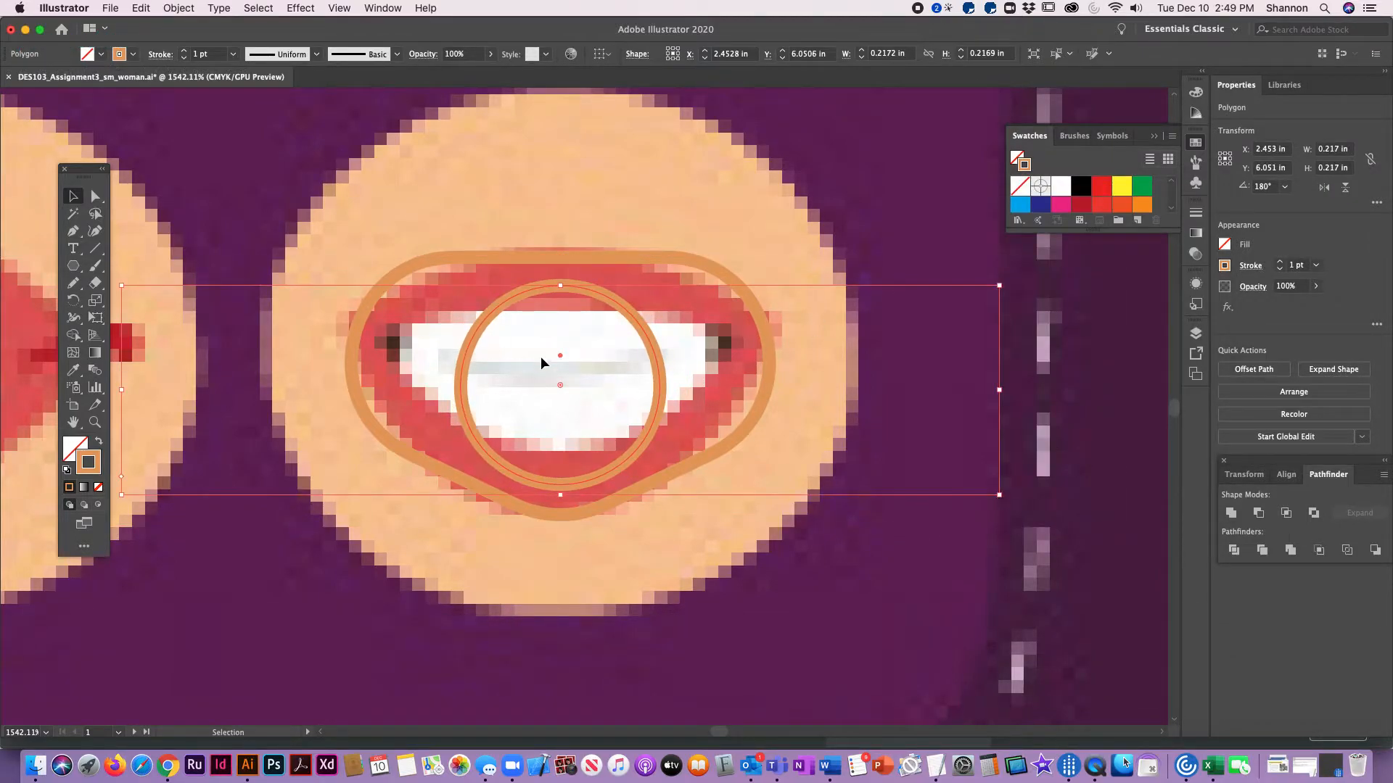
# Step: Resize the inner outline and adjust its corner rounding to fit the teeth opening, about 0.38 in wide and 0.16 in high
pyautogui.click(560, 392)
pyautogui.moveTo(560, 393); pyautogui.dragTo(559, 404)
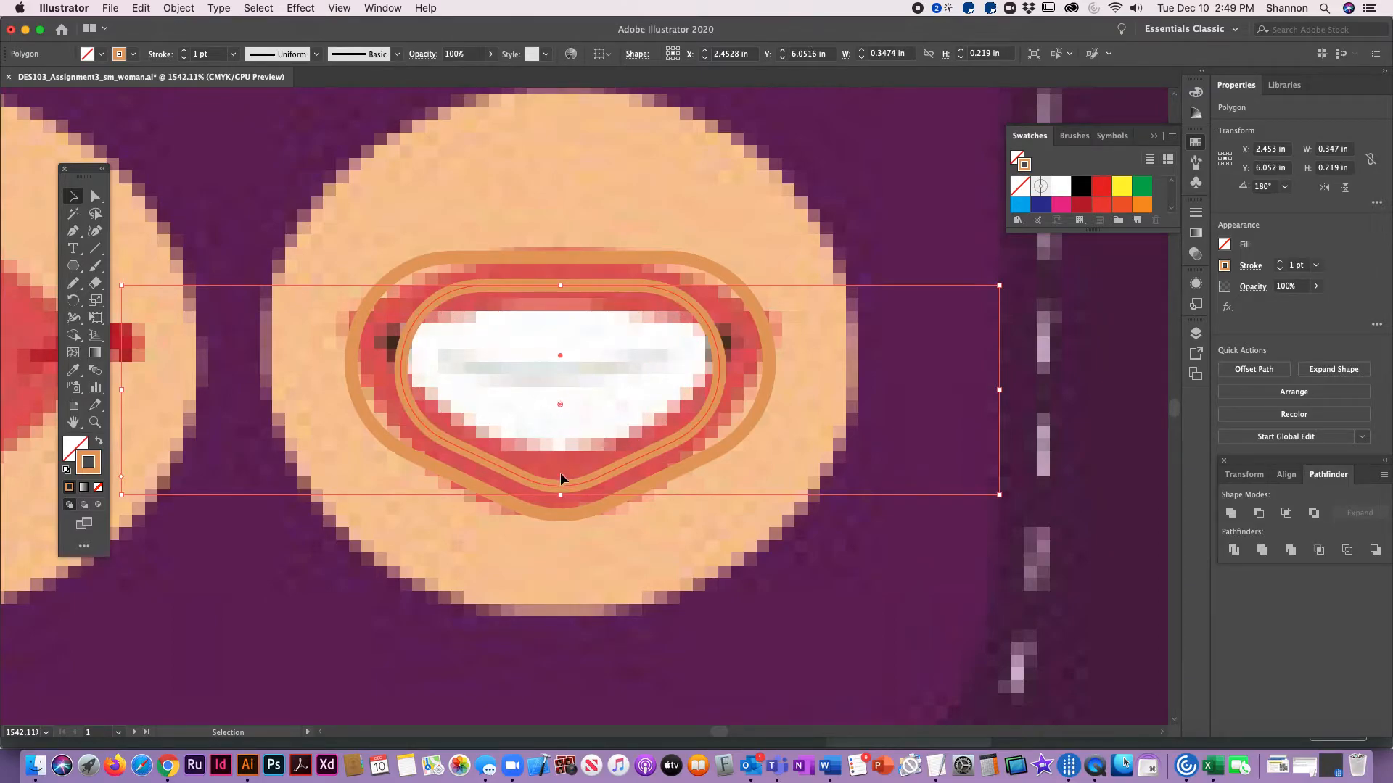
pyautogui.moveTo(562, 496); pyautogui.dragTo(561, 456)
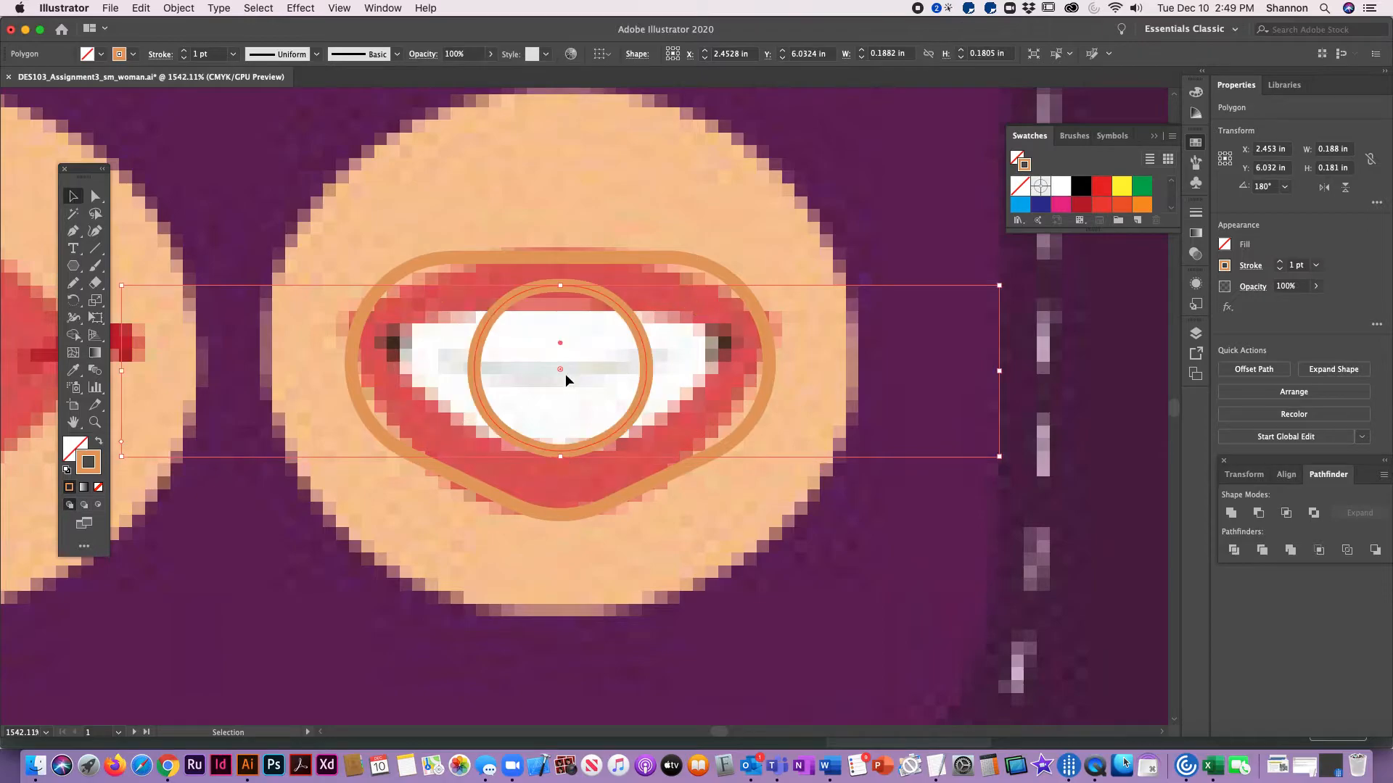
pyautogui.moveTo(560, 369); pyautogui.dragTo(560, 389)
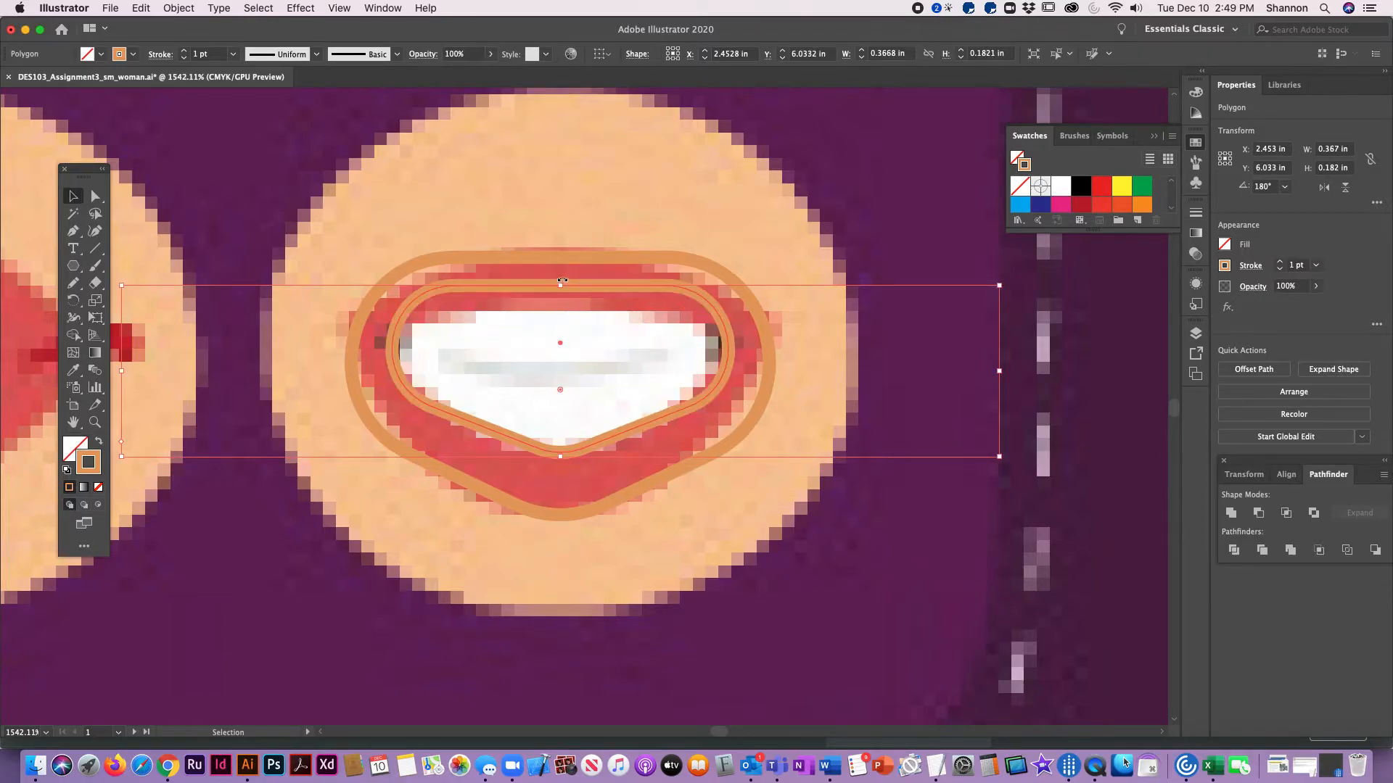
pyautogui.moveTo(561, 288); pyautogui.dragTo(560, 304)
pyautogui.moveTo(560, 390); pyautogui.dragTo(561, 399)
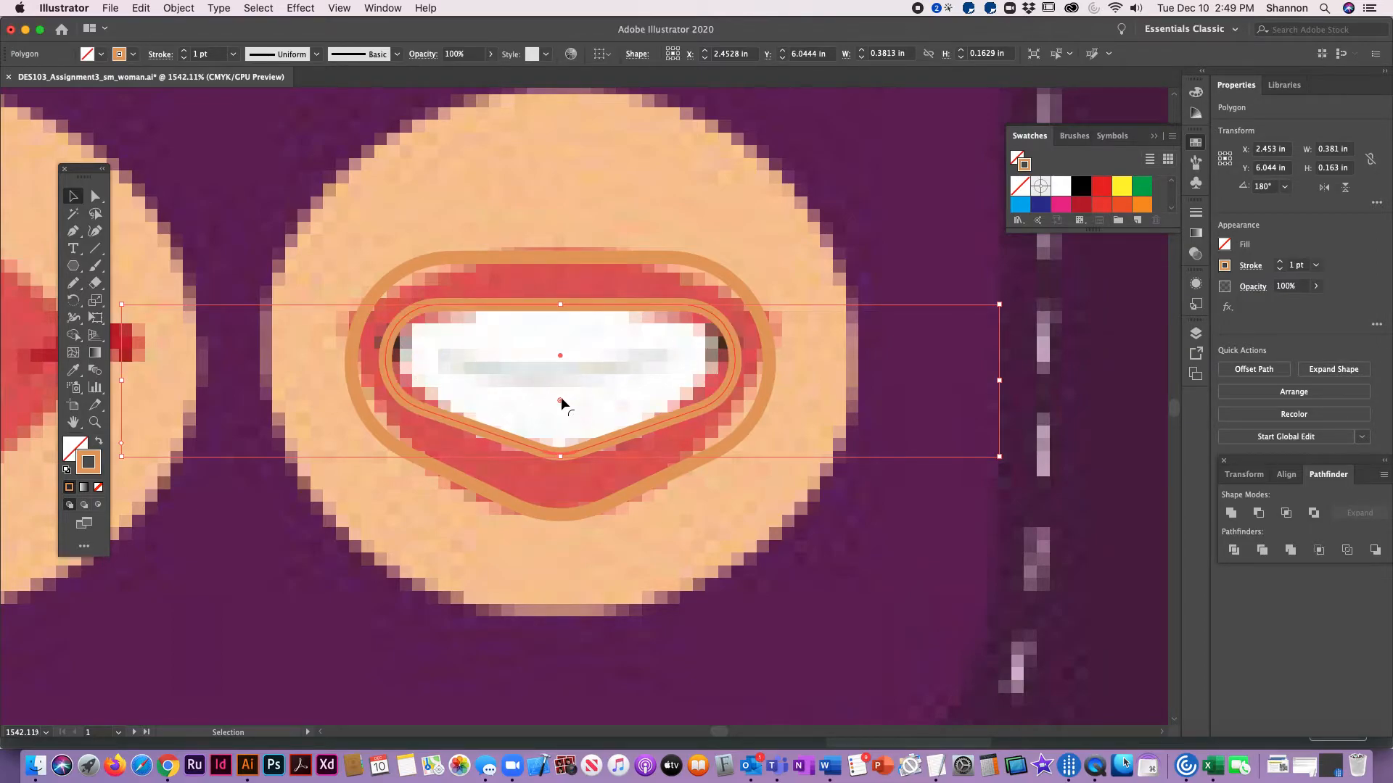
pyautogui.click(583, 187)
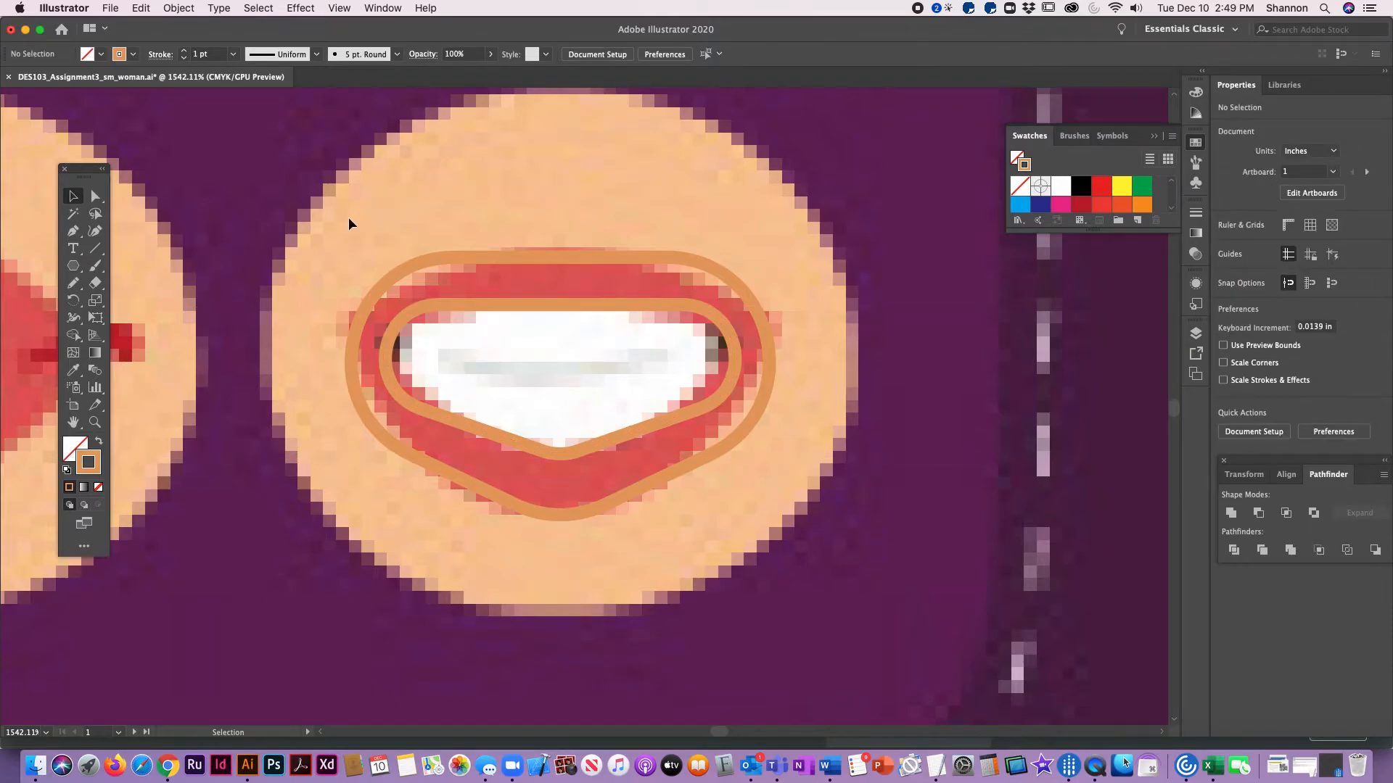
# Step: Subtract the inner outline from the outer lip outline with Minus Front to form one lip ring
pyautogui.moveTo(305, 196); pyautogui.dragTo(811, 539)
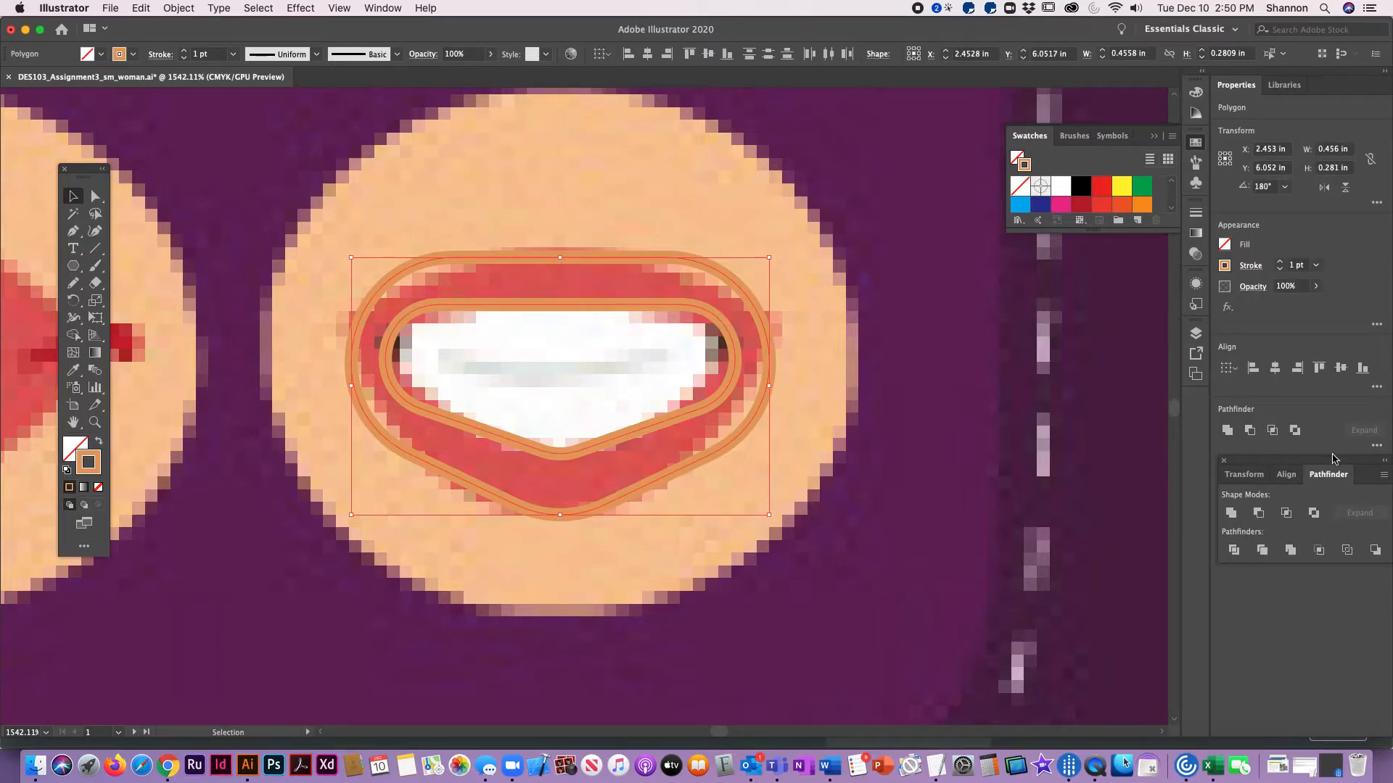
pyautogui.moveTo(1331, 465); pyautogui.dragTo(973, 286)
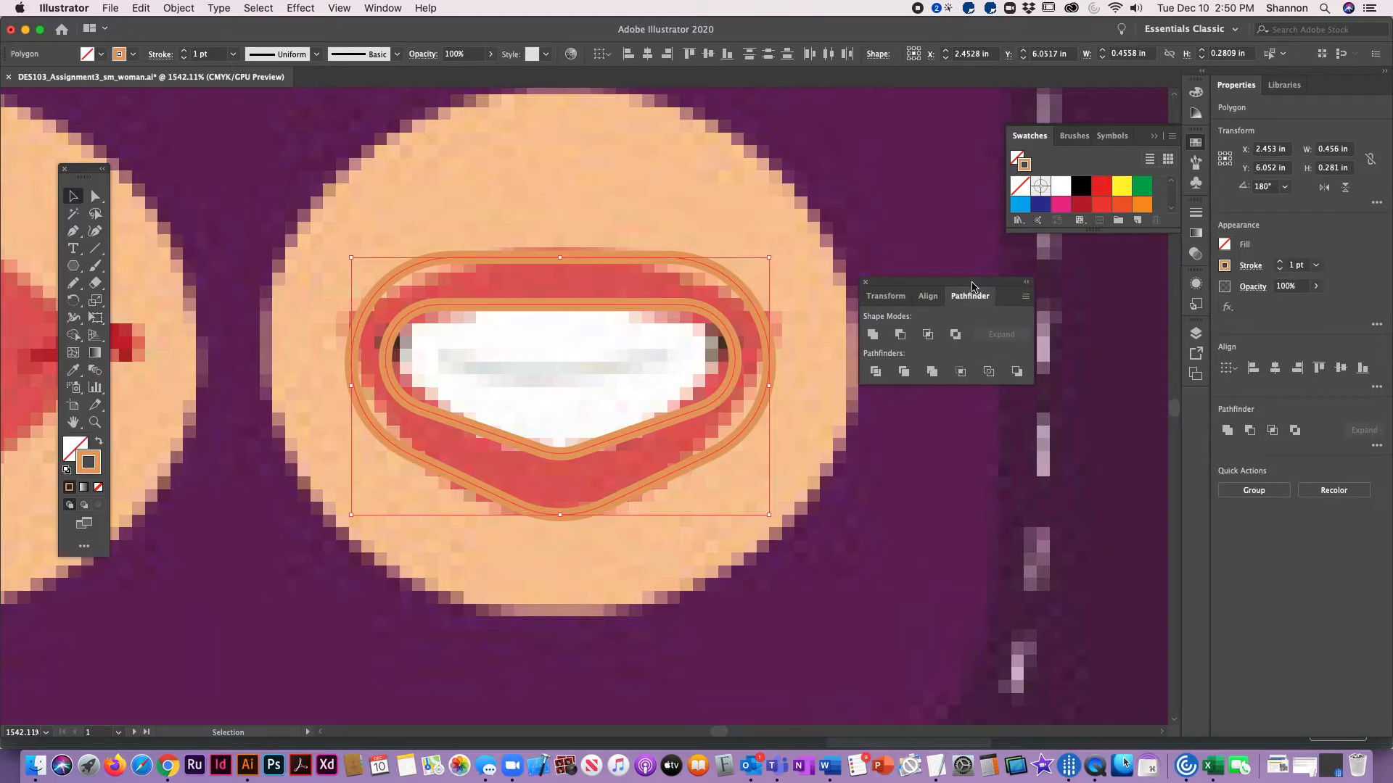
pyautogui.click(900, 335)
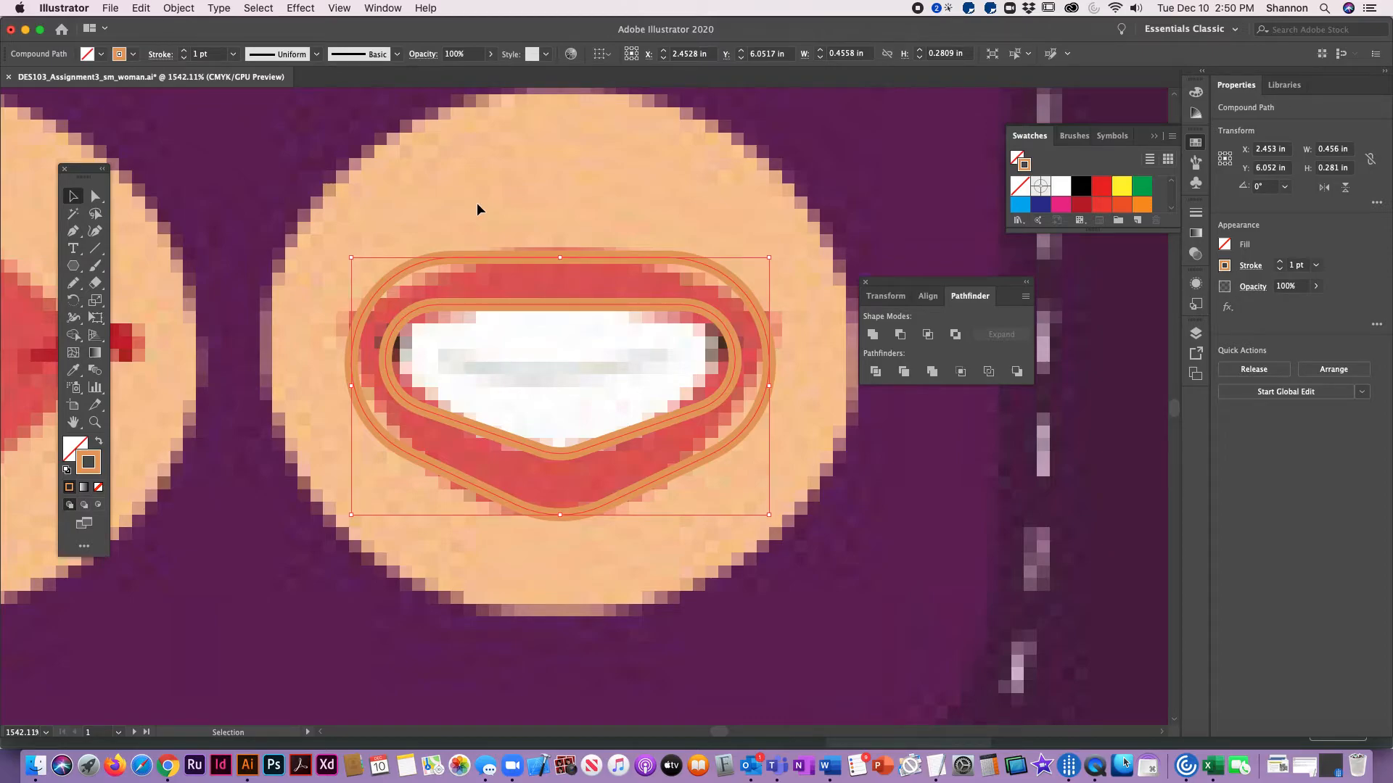
# Step: Swap the lip ring's fill and stroke back and forth to check the cut-out, ending with the stroked outline deselected
pyautogui.click(99, 442)
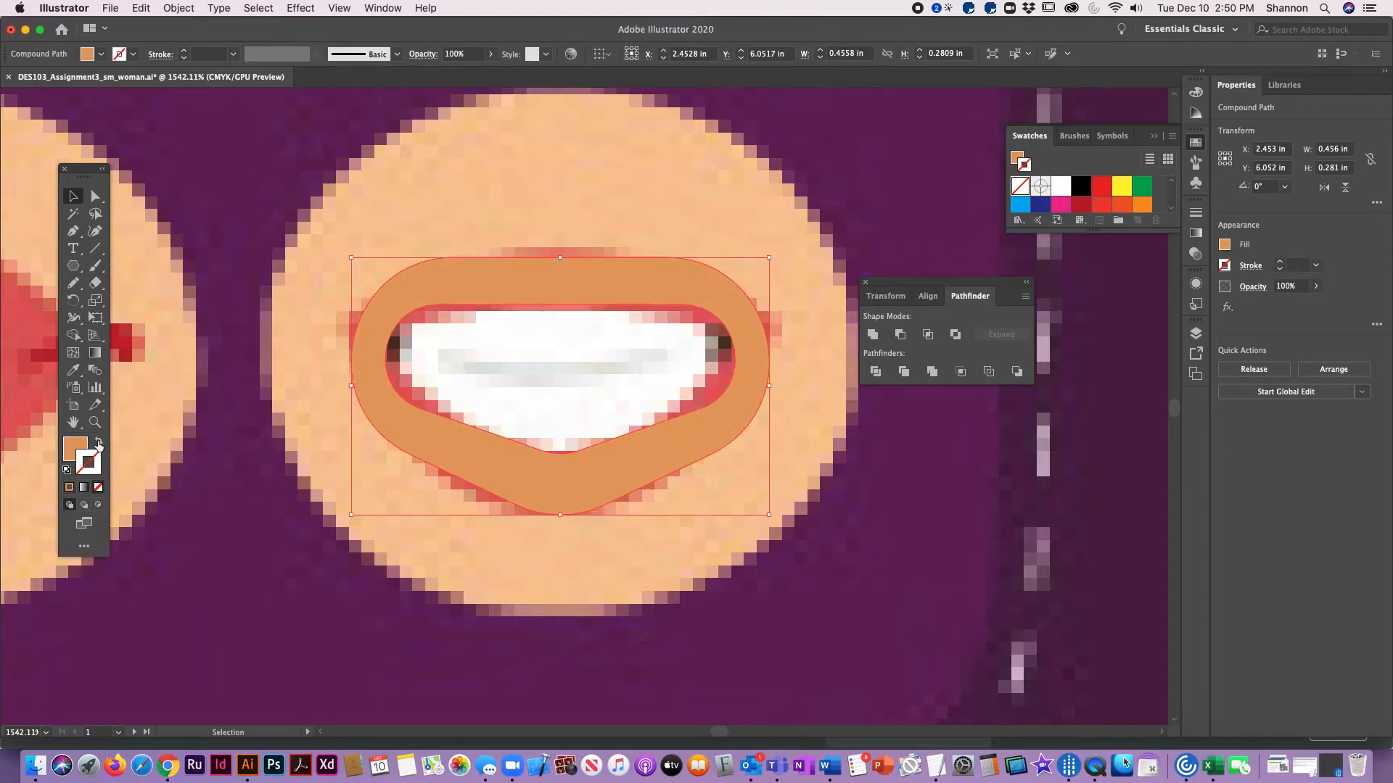
pyautogui.click(100, 443)
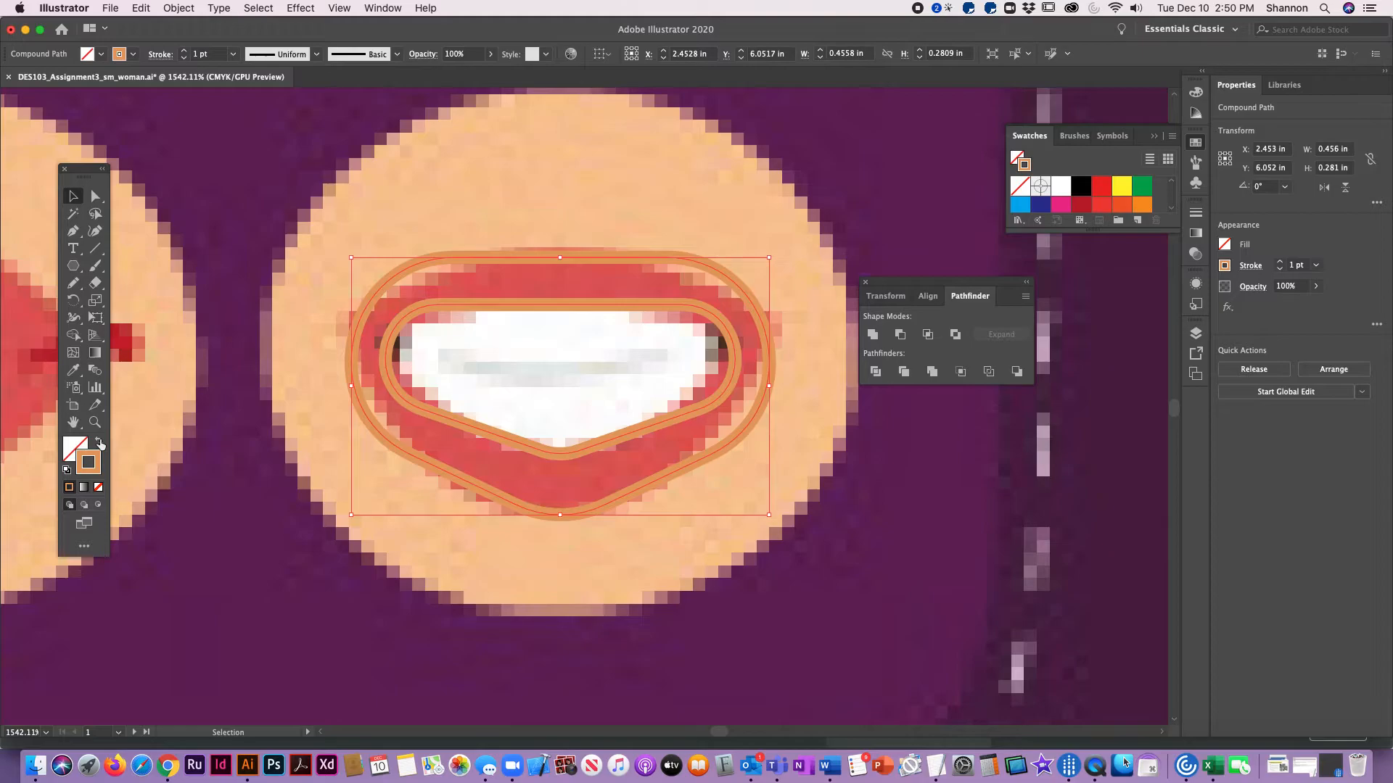
pyautogui.click(100, 443)
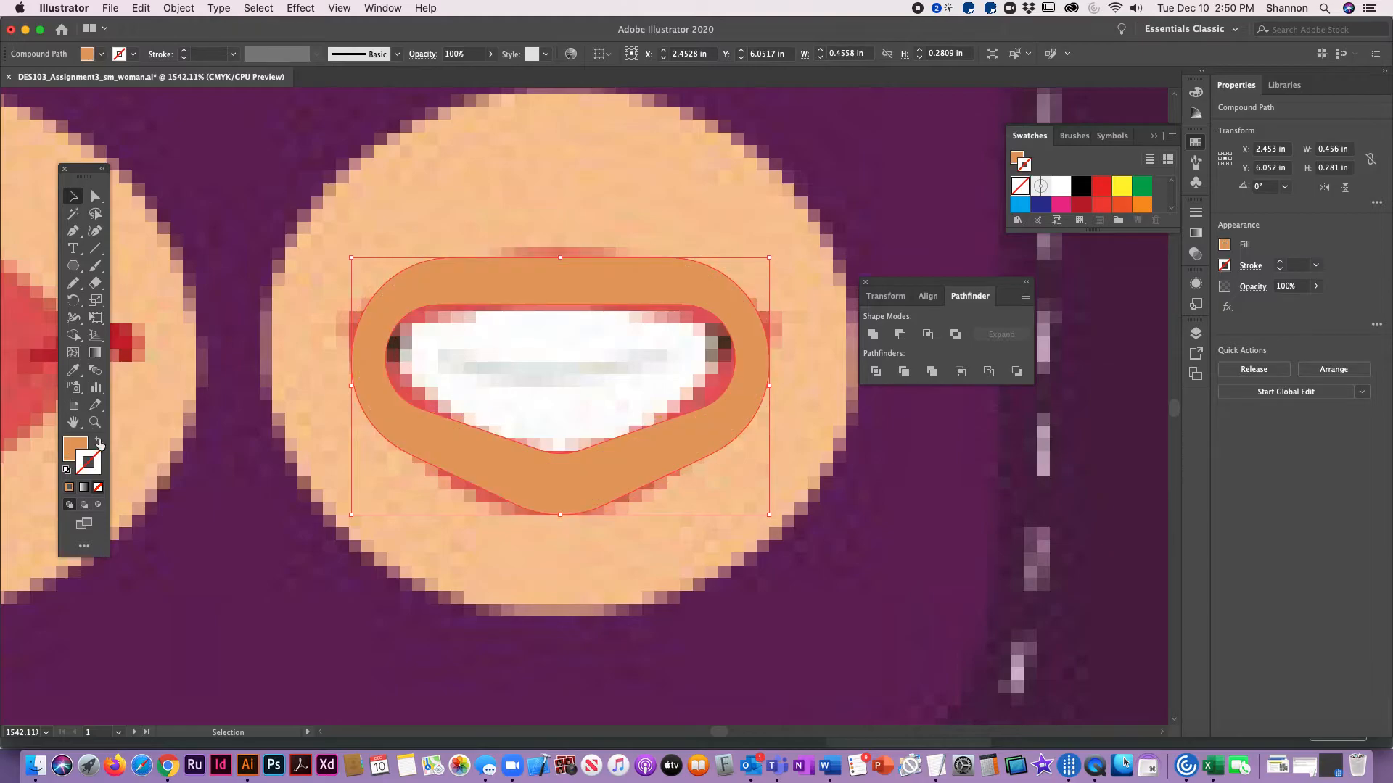
pyautogui.click(99, 443)
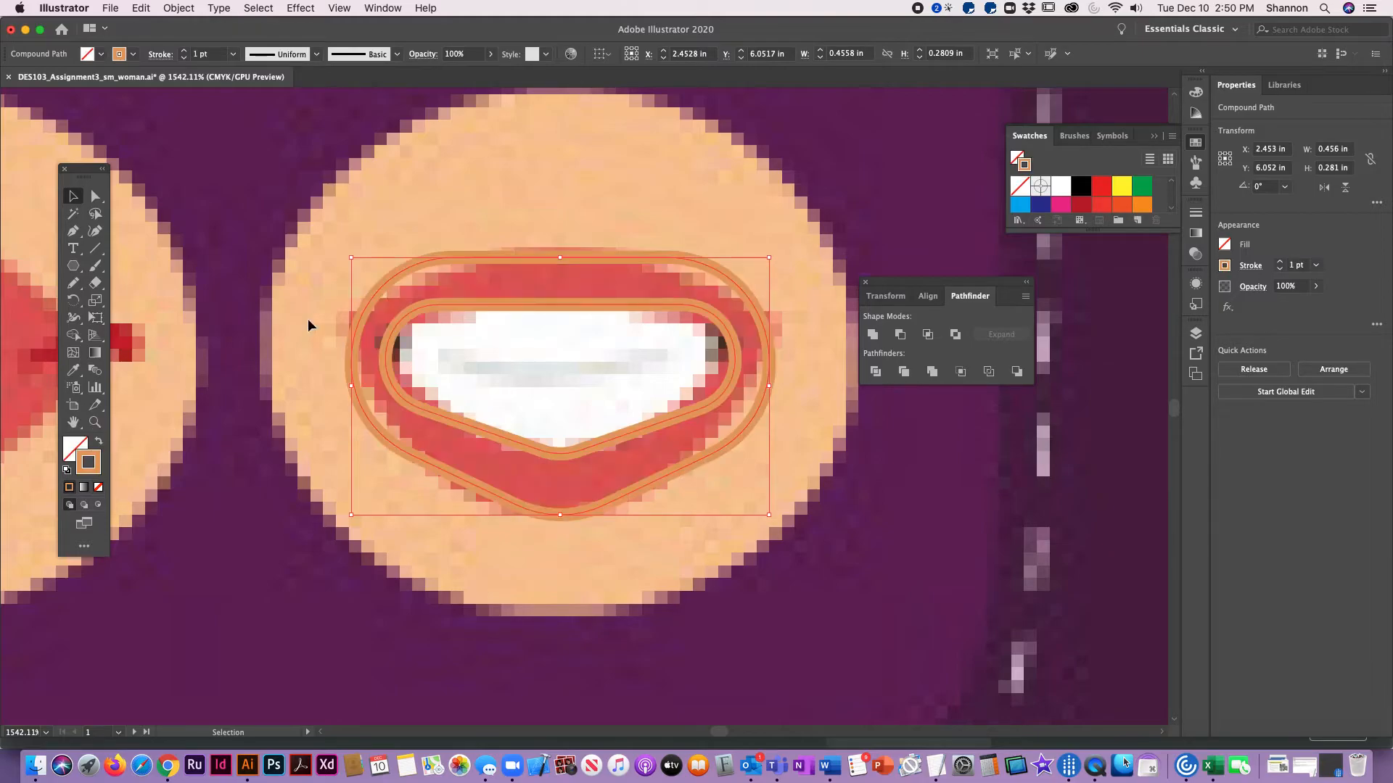
pyautogui.click(99, 443)
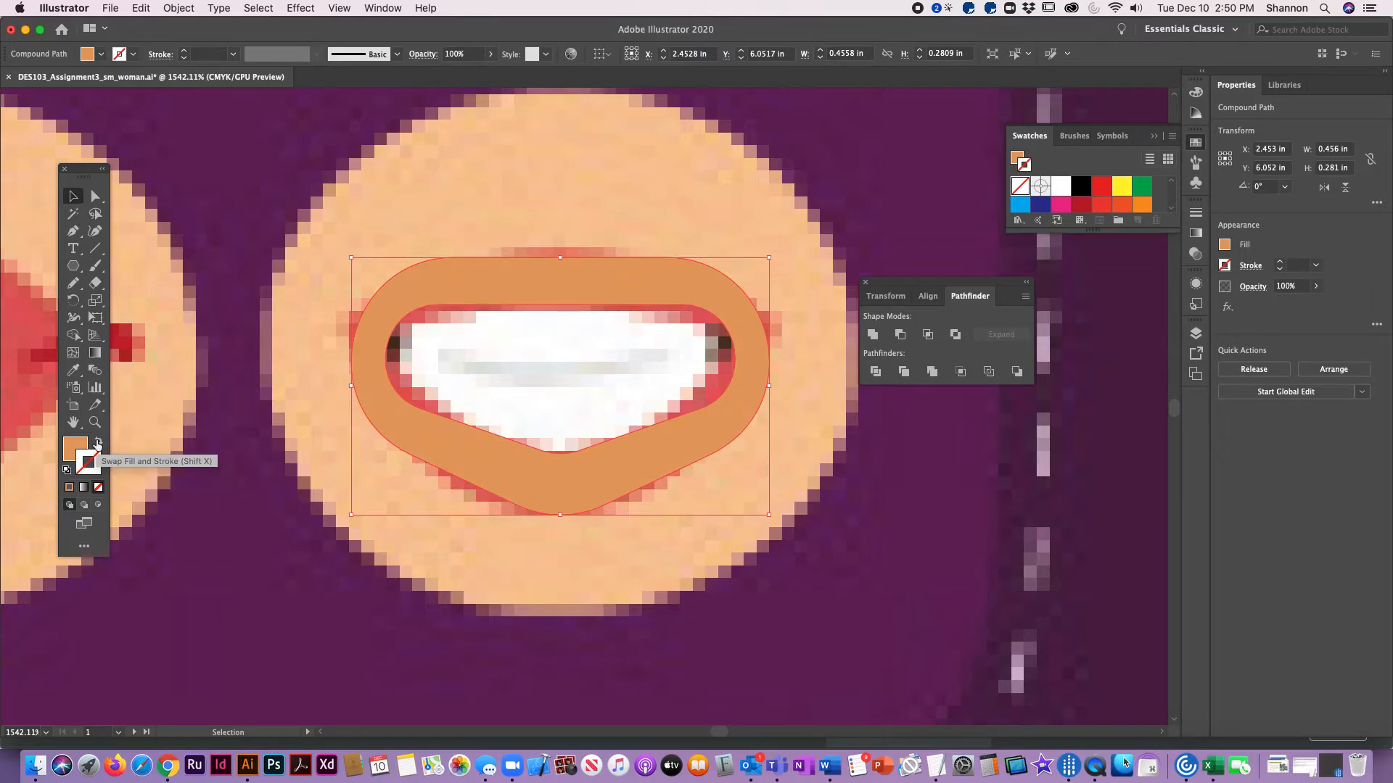
pyautogui.click(99, 443)
pyautogui.click(591, 193)
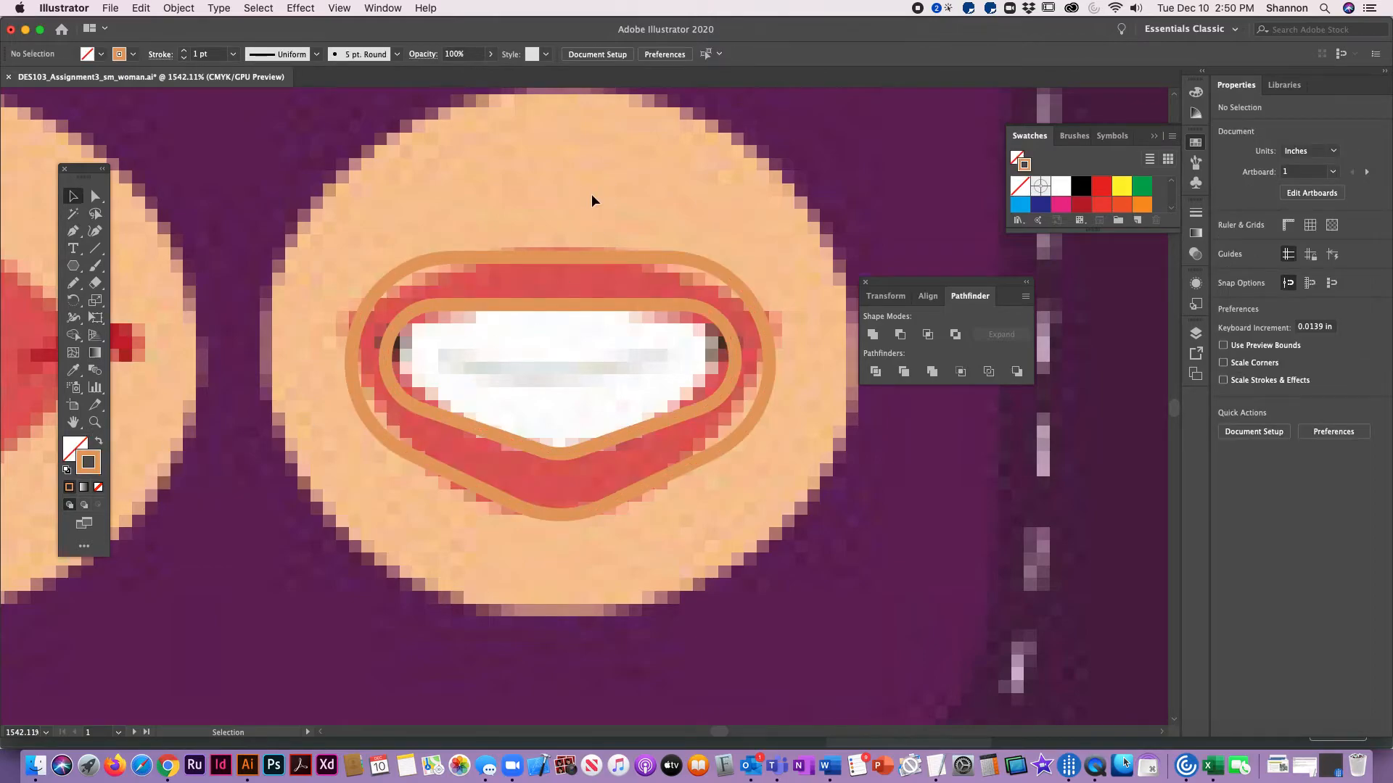
# Step: Draw an ellipse over each dark mouth corner, about 0.04 × 0.07 in on the left and 0.05 × 0.08 in on the right
pyautogui.moveTo(74, 266); pyautogui.dragTo(109, 300)
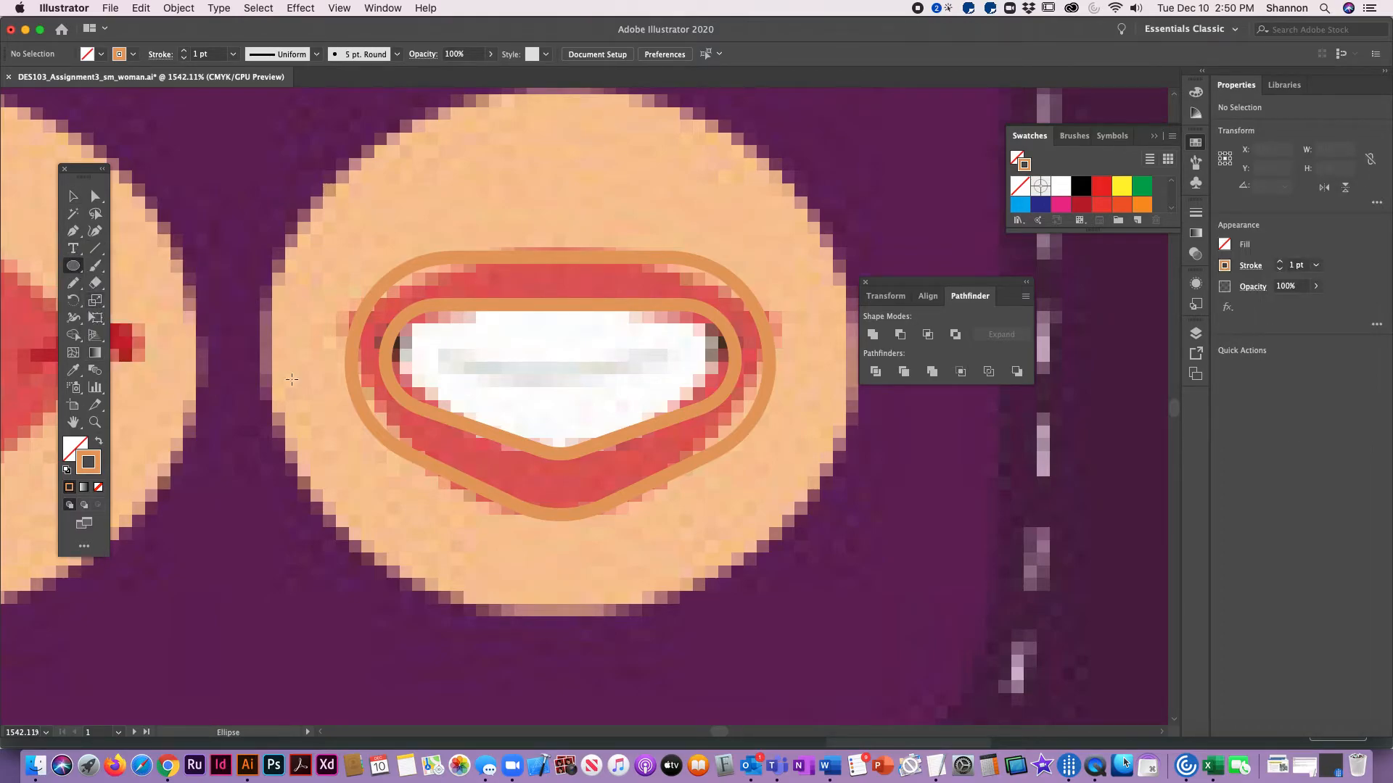
pyautogui.moveTo(374, 325); pyautogui.dragTo(413, 385)
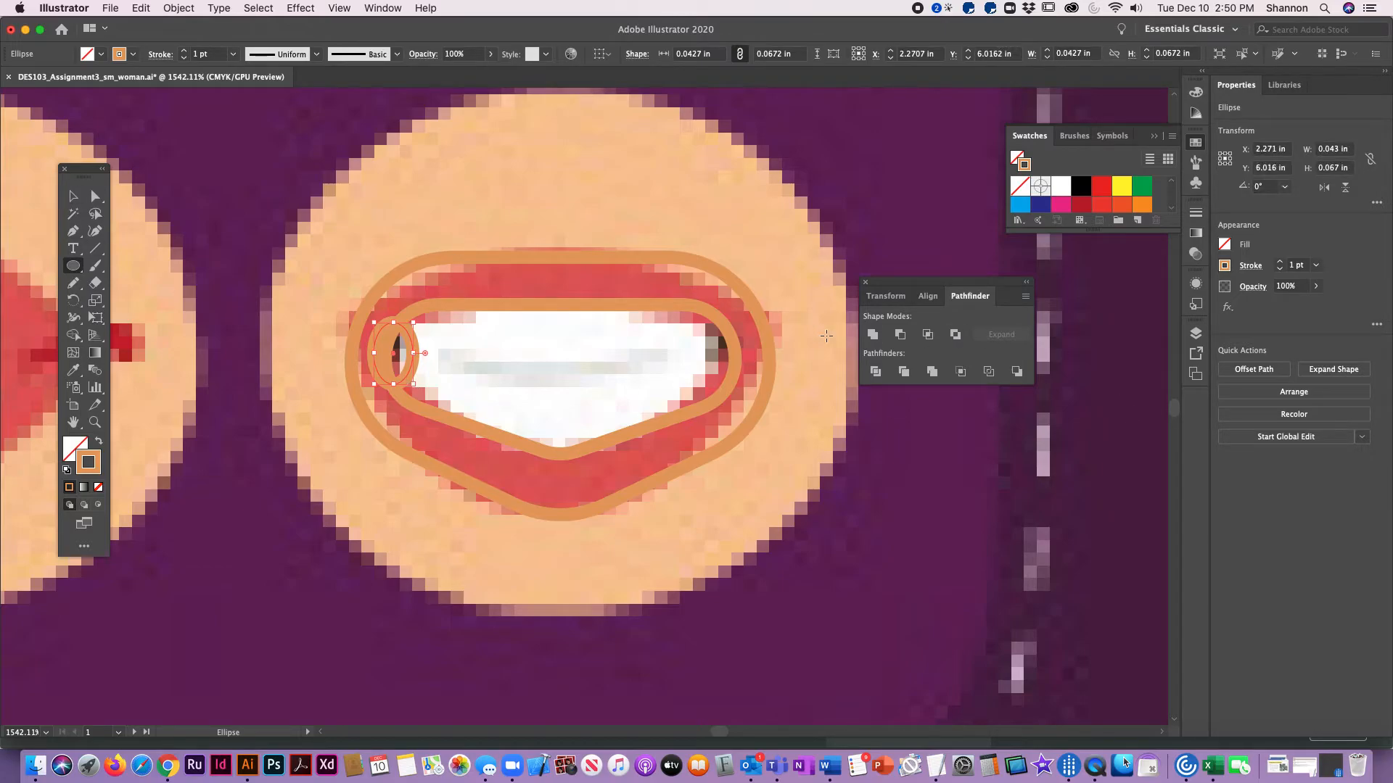
pyautogui.moveTo(703, 317); pyautogui.dragTo(749, 390)
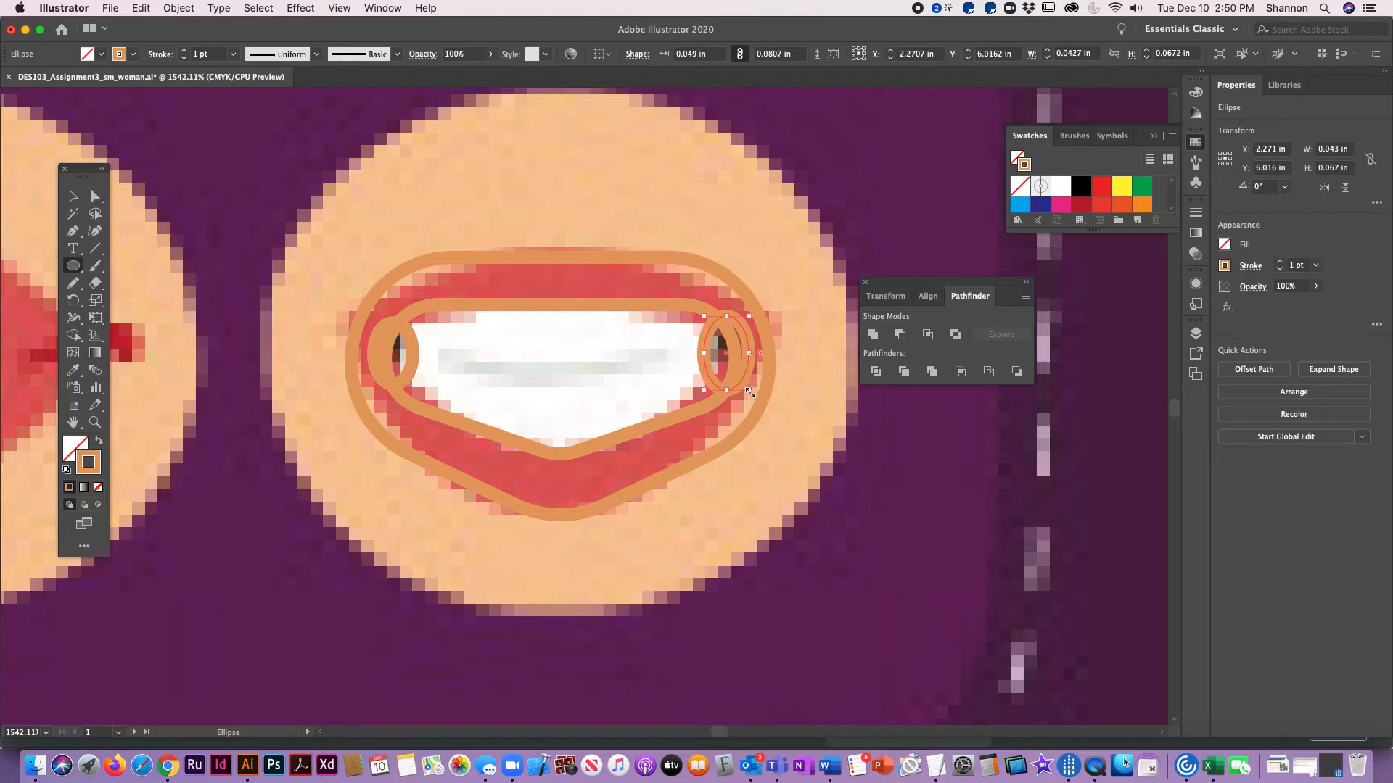
pyautogui.click(72, 196)
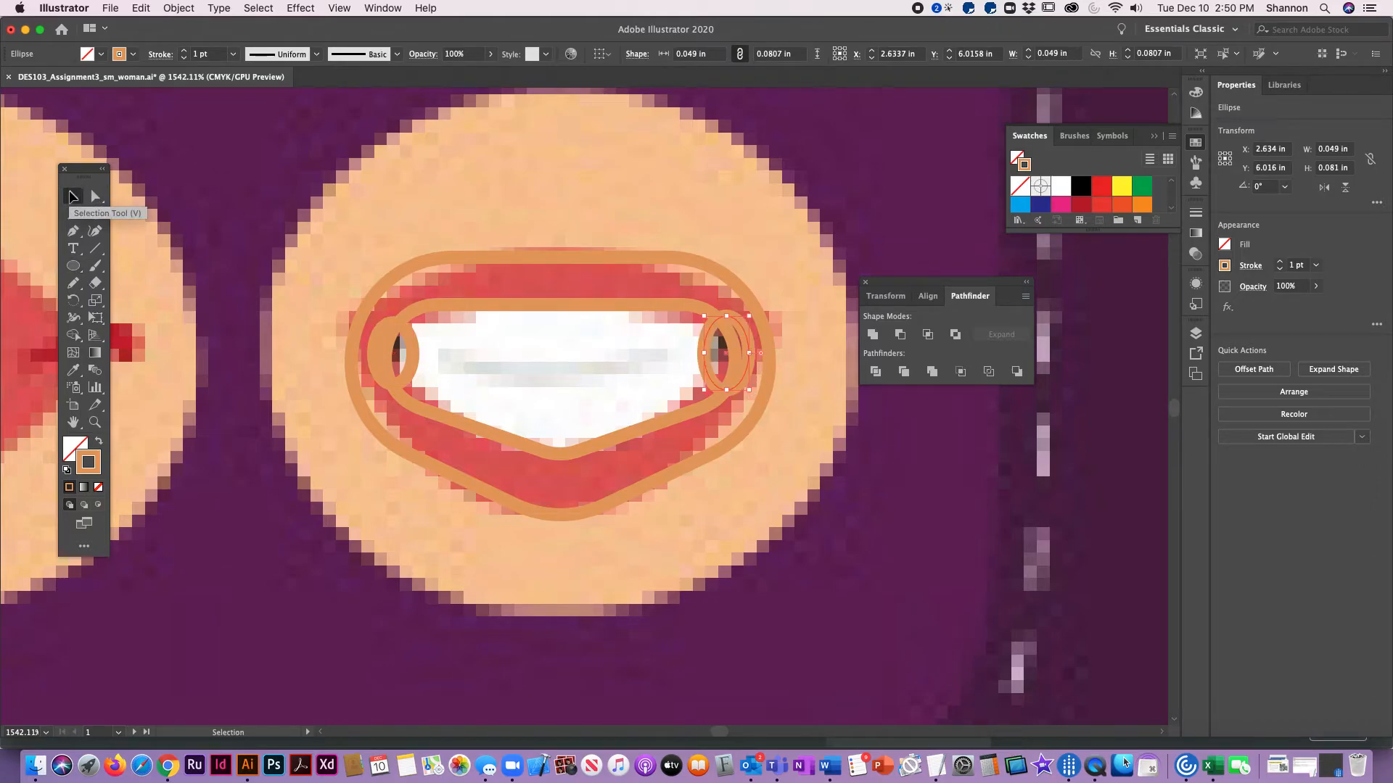
pyautogui.click(757, 222)
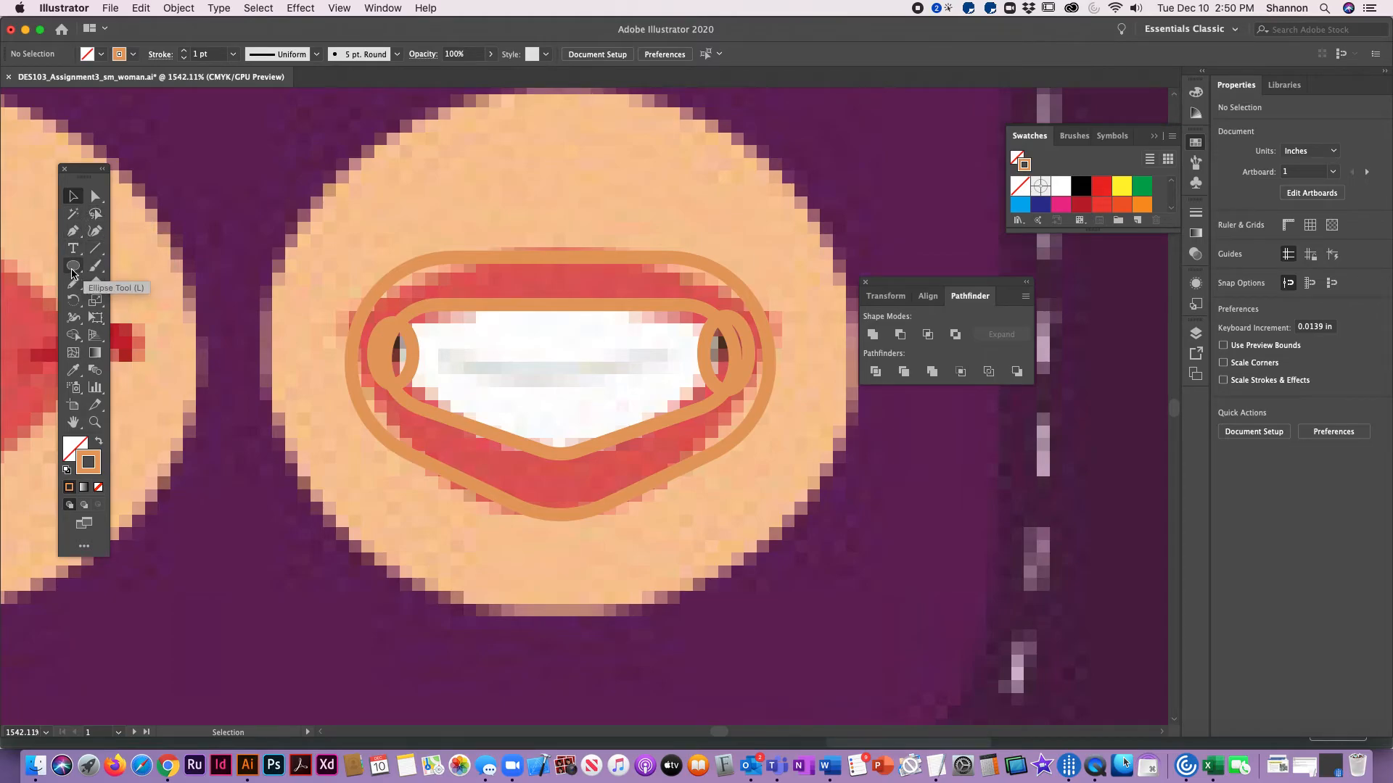
# Step: Draw a closed Pen path for the teeth between the lip ring's inner and outer edges, about 0.41 in wide and 0.22 in high
pyautogui.click(73, 232)
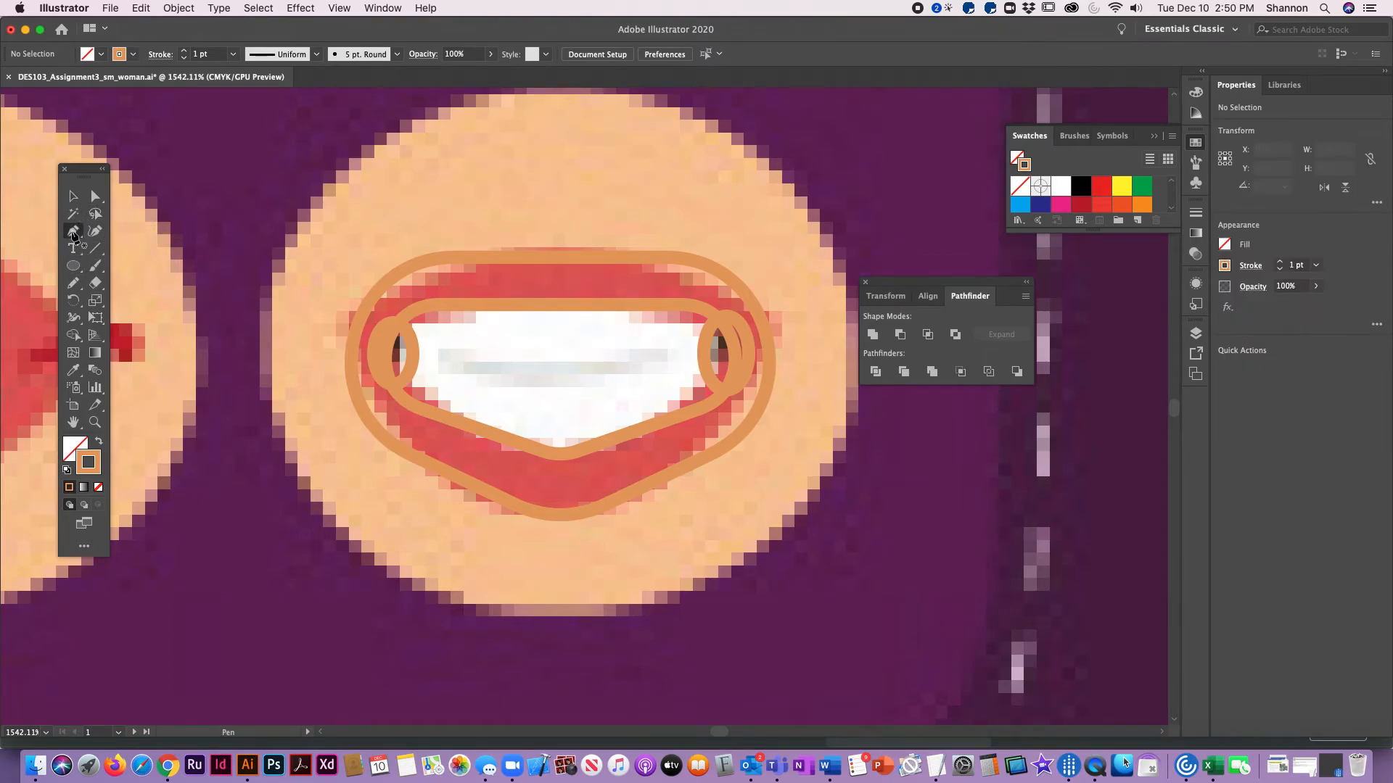
pyautogui.click(535, 286)
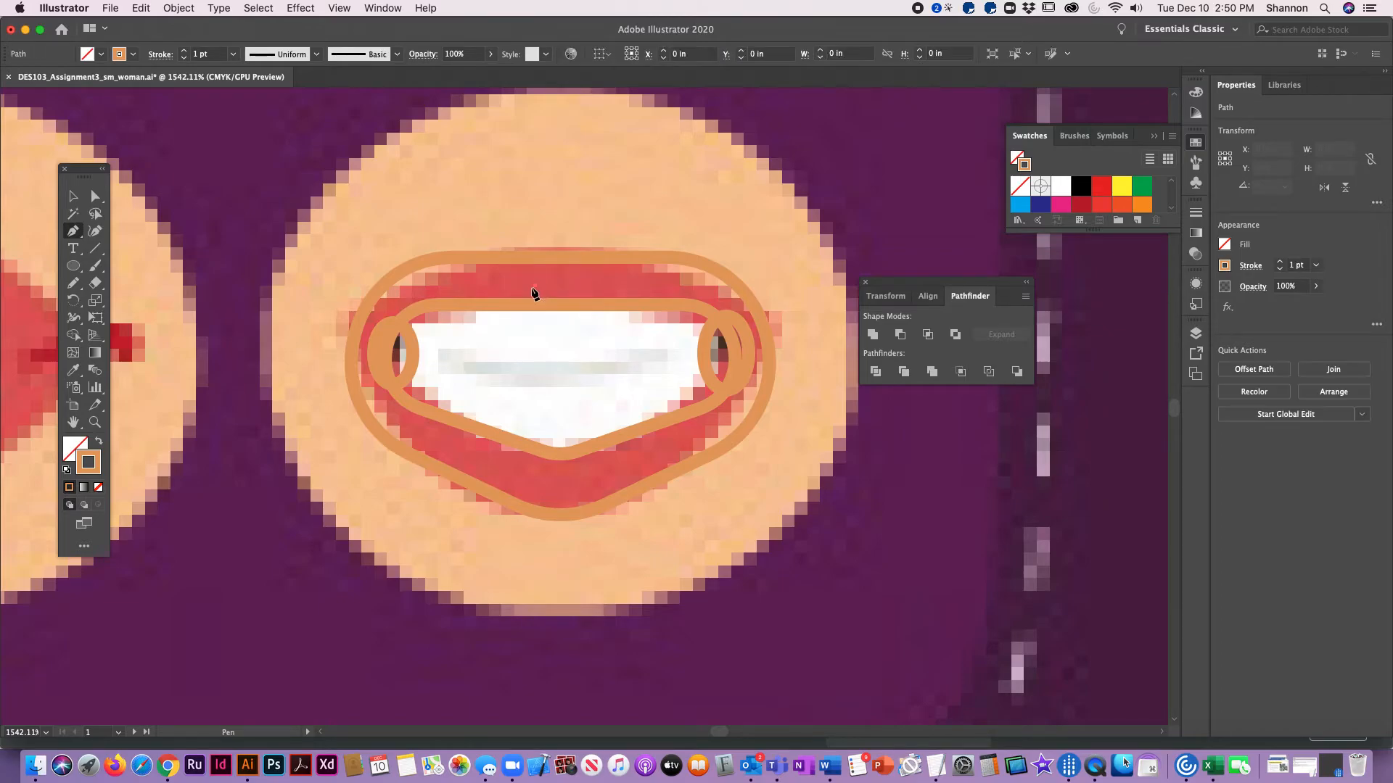
pyautogui.moveTo(722, 298); pyautogui.dragTo(740, 395)
pyautogui.moveTo(665, 443); pyautogui.dragTo(616, 464)
pyautogui.moveTo(500, 469); pyautogui.dragTo(494, 467)
pyautogui.moveTo(398, 421); pyautogui.dragTo(407, 295)
pyautogui.click(535, 285)
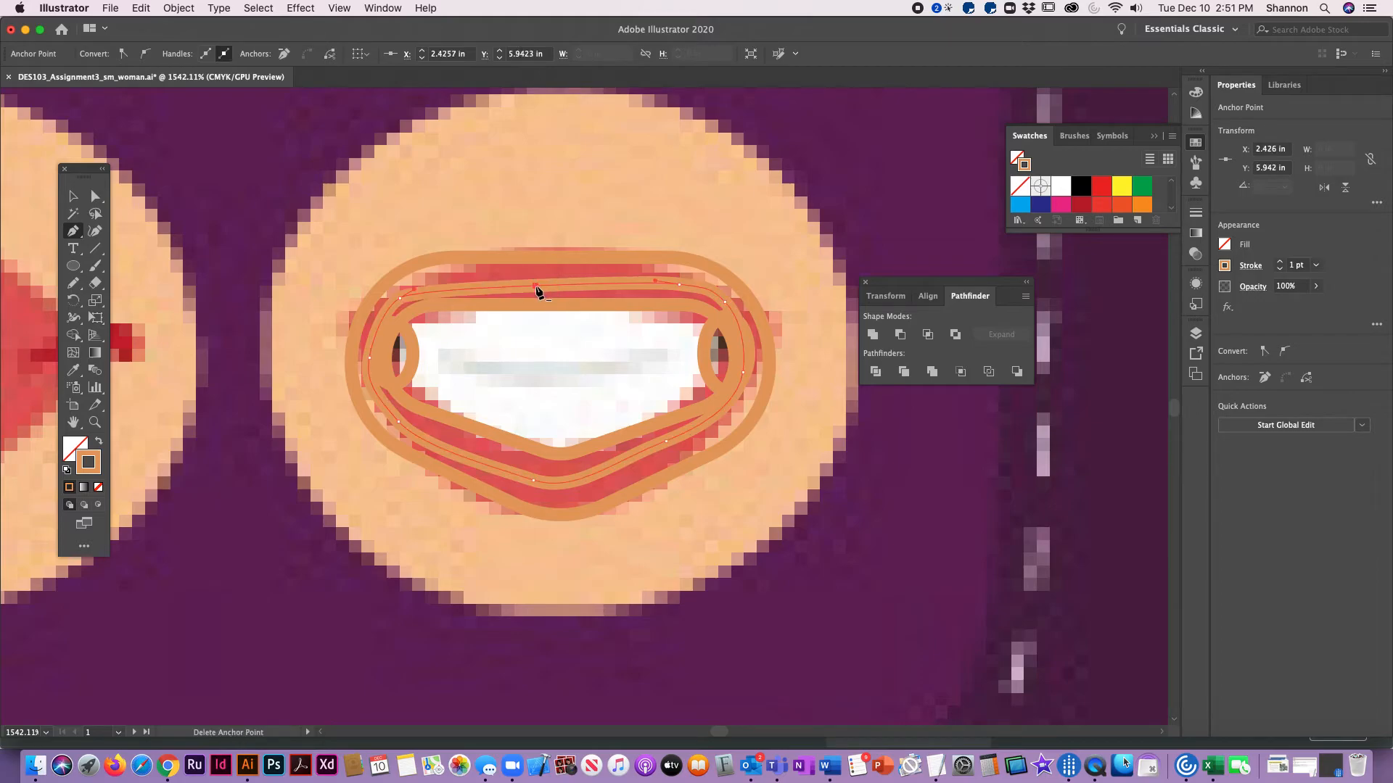
pyautogui.click(75, 196)
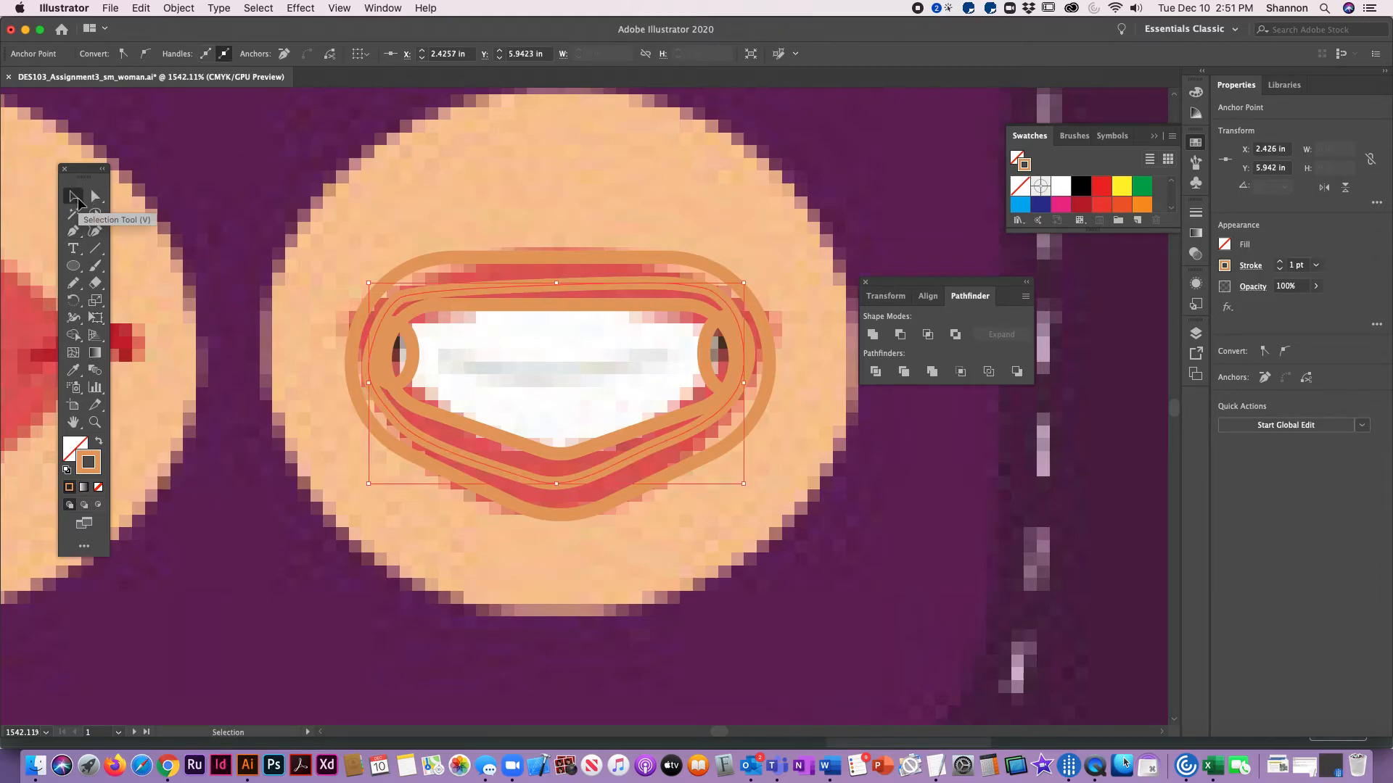
pyautogui.click(527, 209)
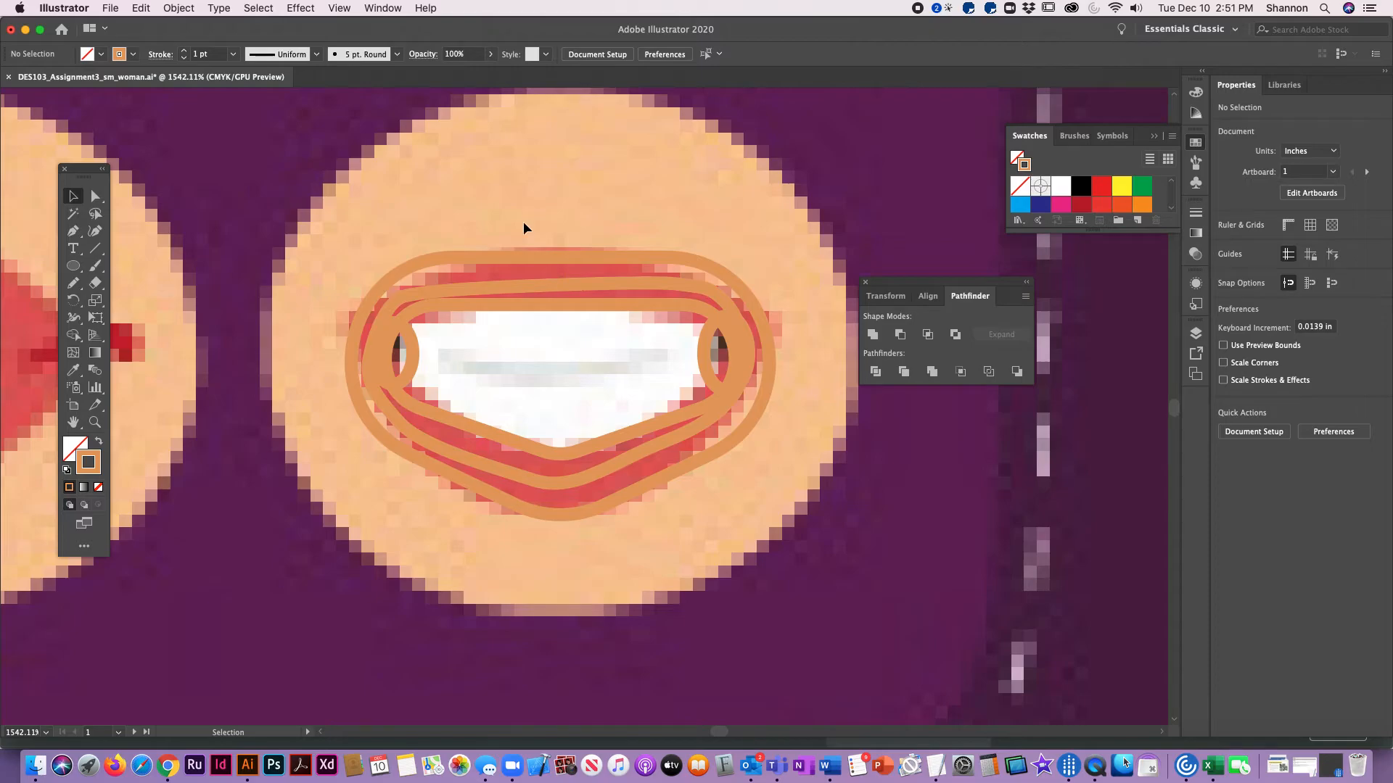
# Step: Fill the teeth path with the white sampled from the reference teeth using the Eyedropper
pyautogui.click(536, 290)
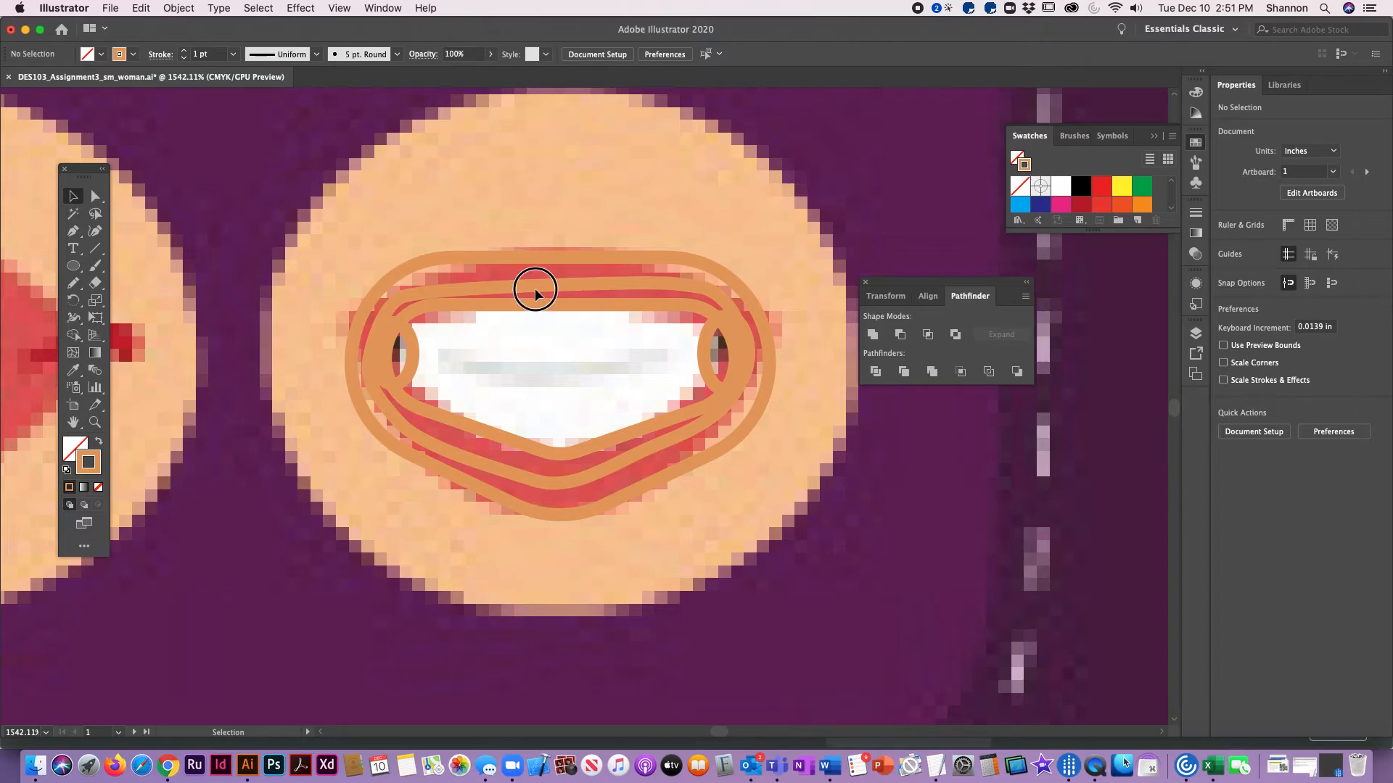
pyautogui.click(622, 286)
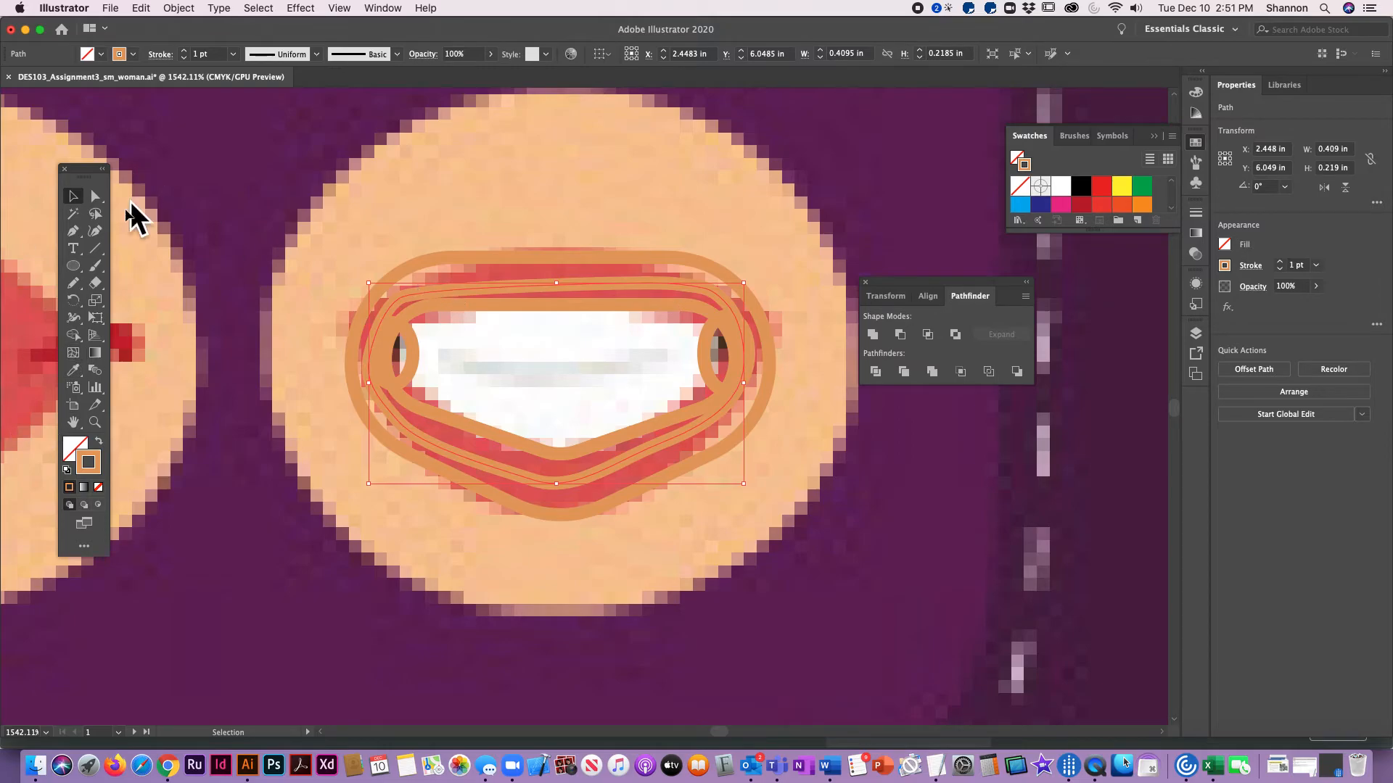
pyautogui.click(72, 369)
pyautogui.click(538, 340)
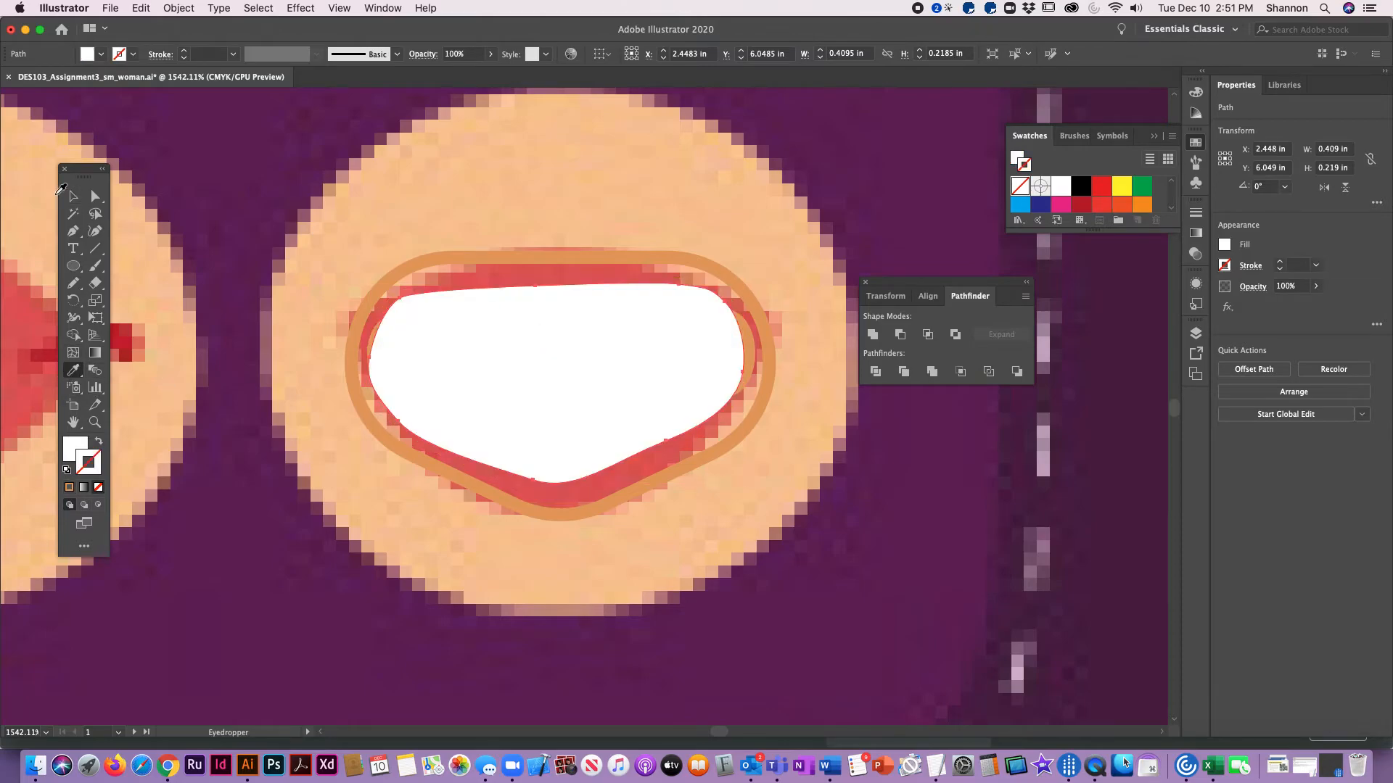
pyautogui.click(72, 196)
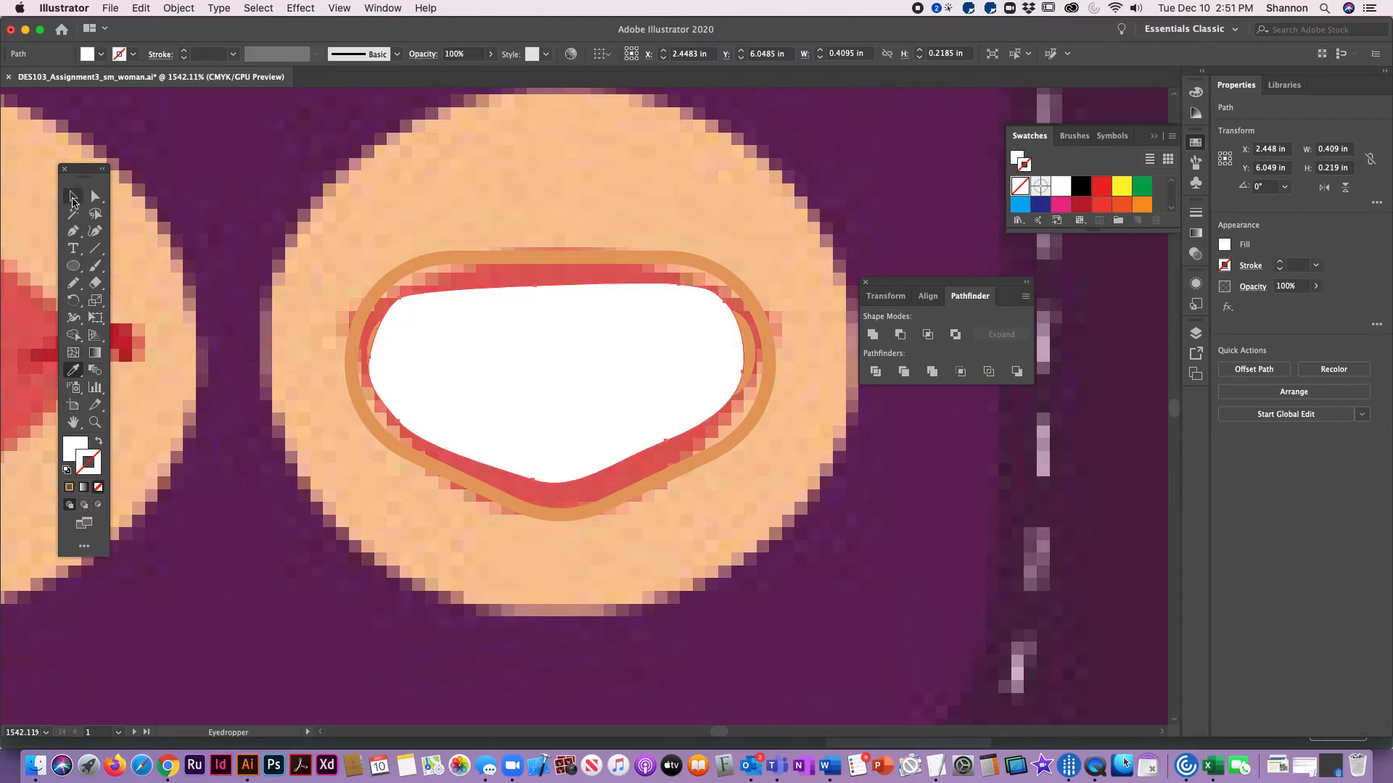
# Step: Send the white teeth shape to the back, behind the lip ring and corner ellipses, and deselect it
pyautogui.click(196, 10)
pyautogui.moveTo(218, 41)
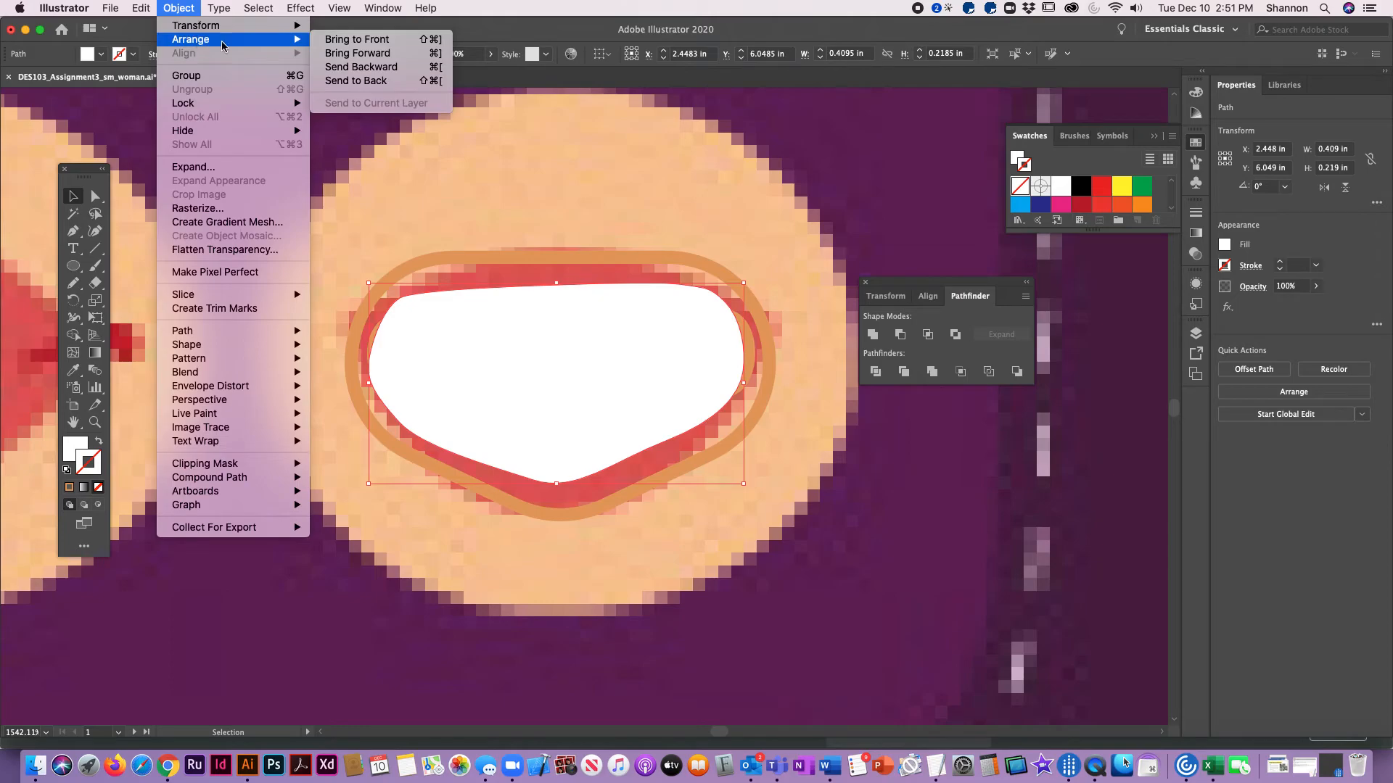
pyautogui.click(375, 80)
pyautogui.click(683, 238)
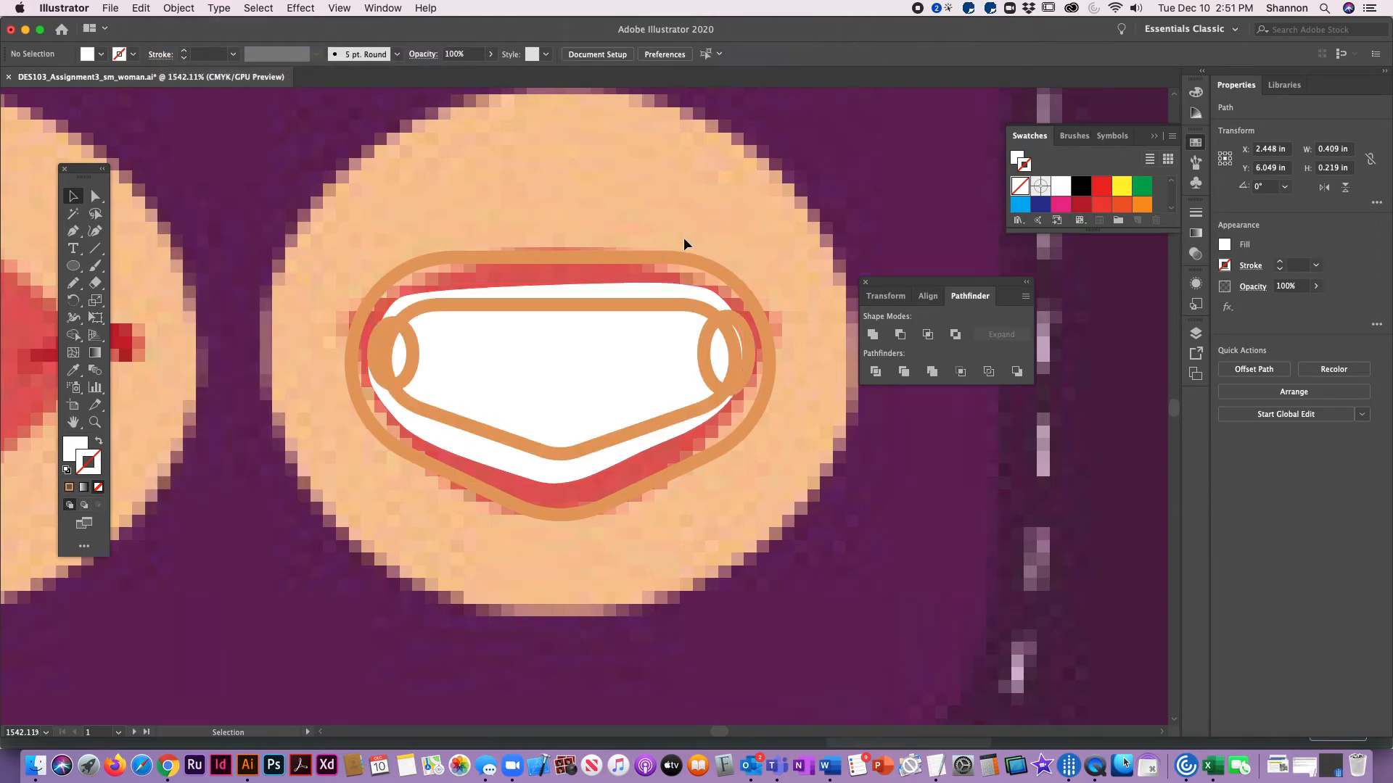
# Step: Swap fill and stroke on both mouth-corner ellipses and set their fill to dark reddish brown with no stroke
pyautogui.click(706, 359)
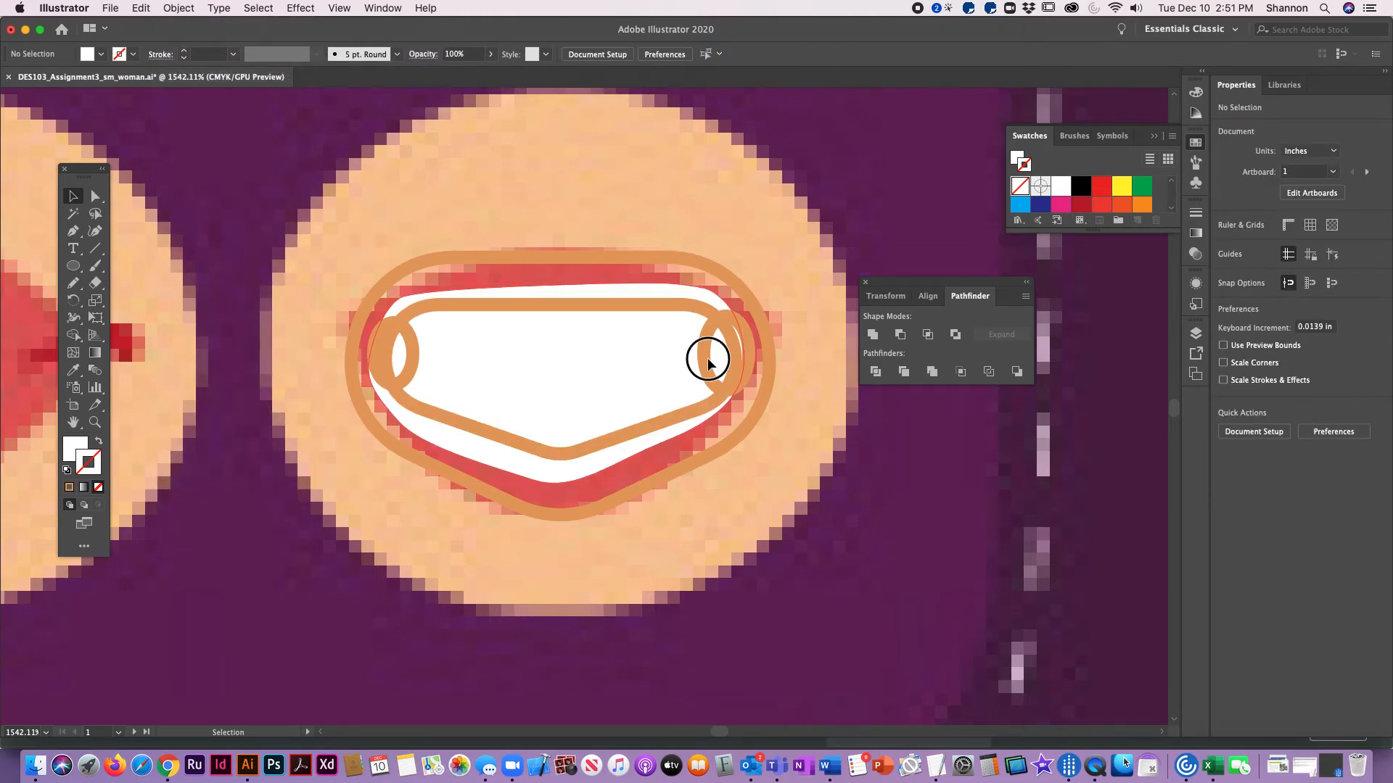
pyautogui.click(751, 346)
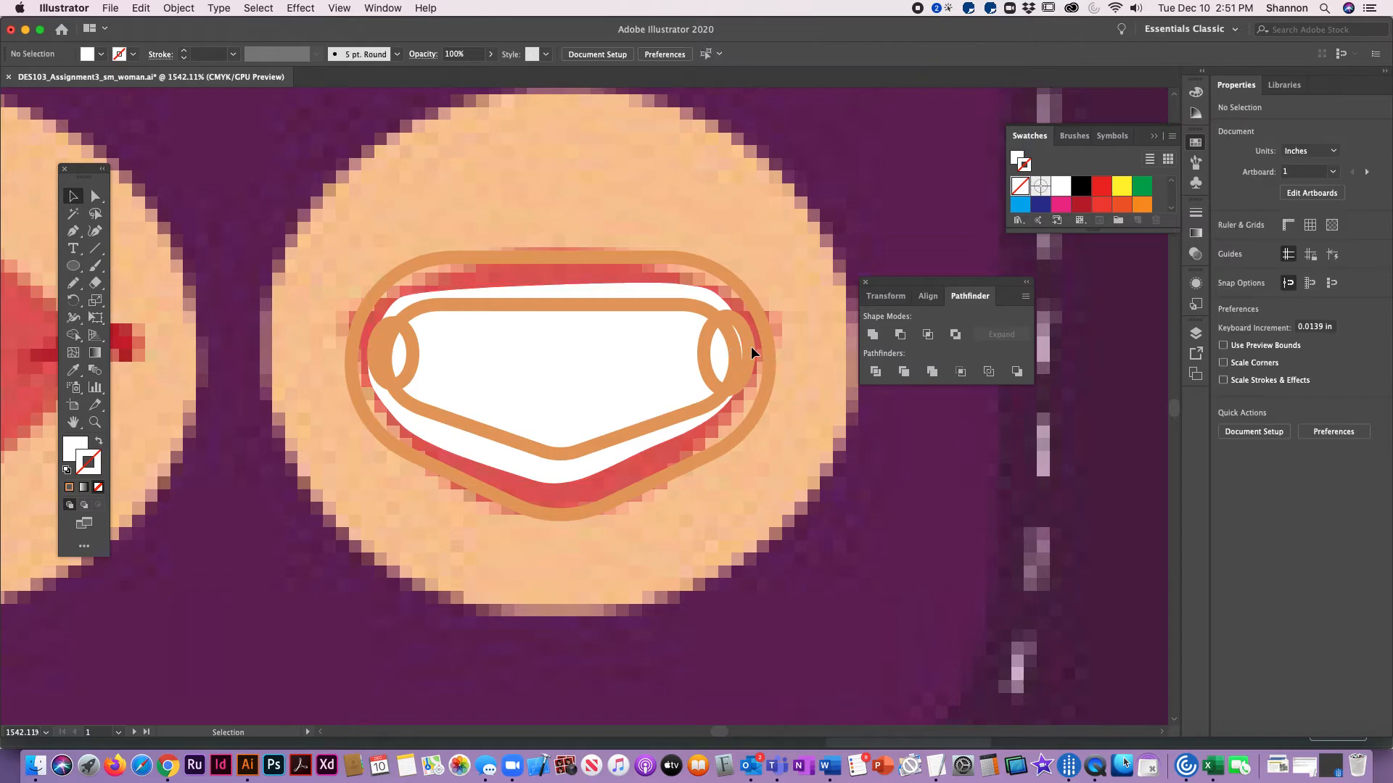
pyautogui.click(704, 353)
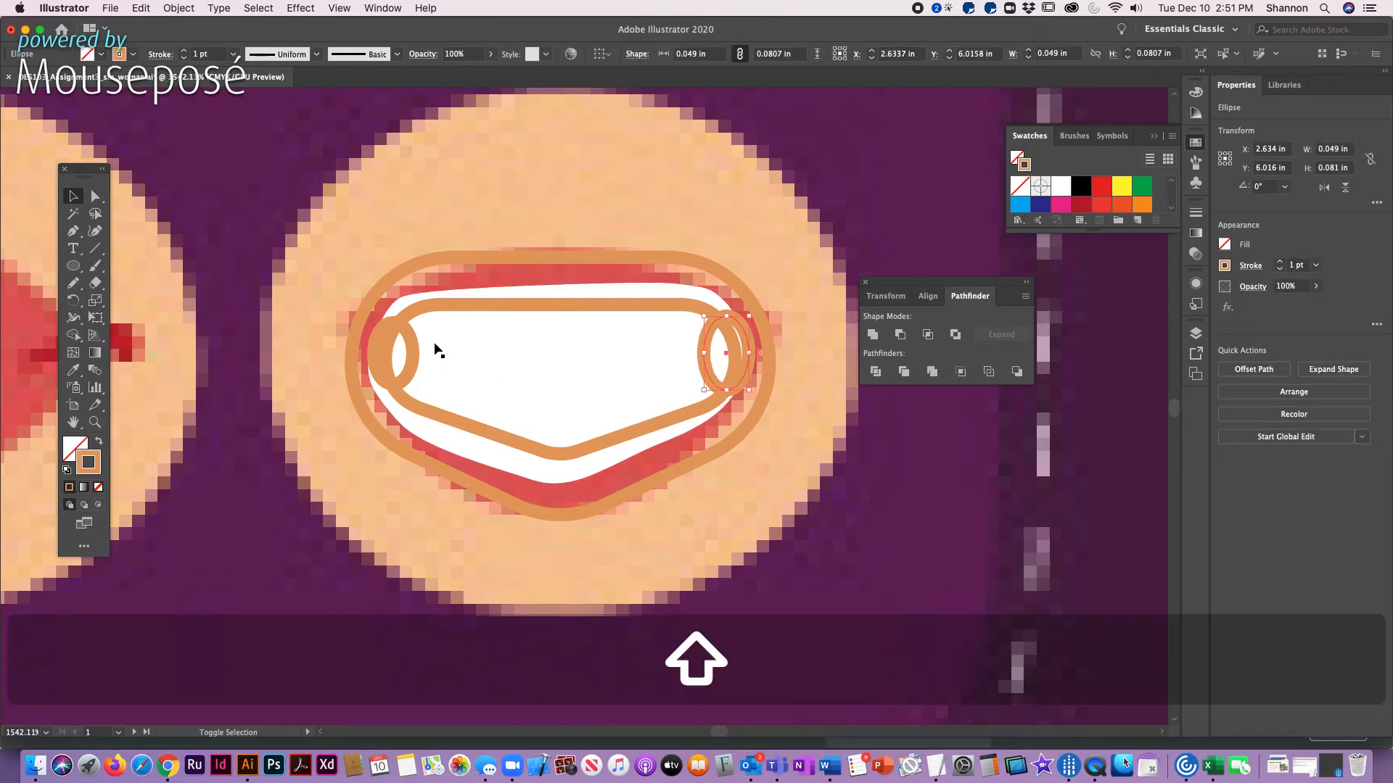
pyautogui.keyDown('shift'); pyautogui.click(414, 351); pyautogui.keyUp('shift')
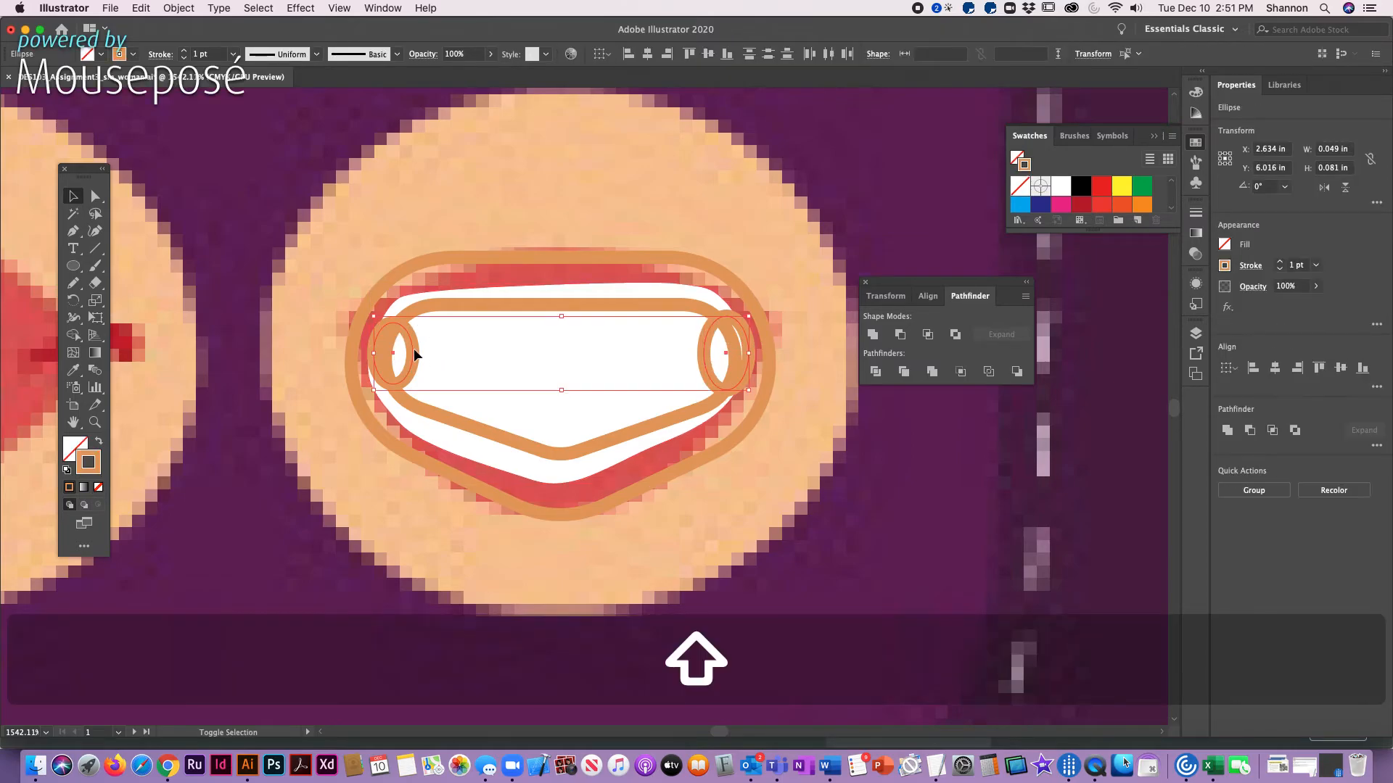
pyautogui.click(98, 442)
pyautogui.click(79, 451)
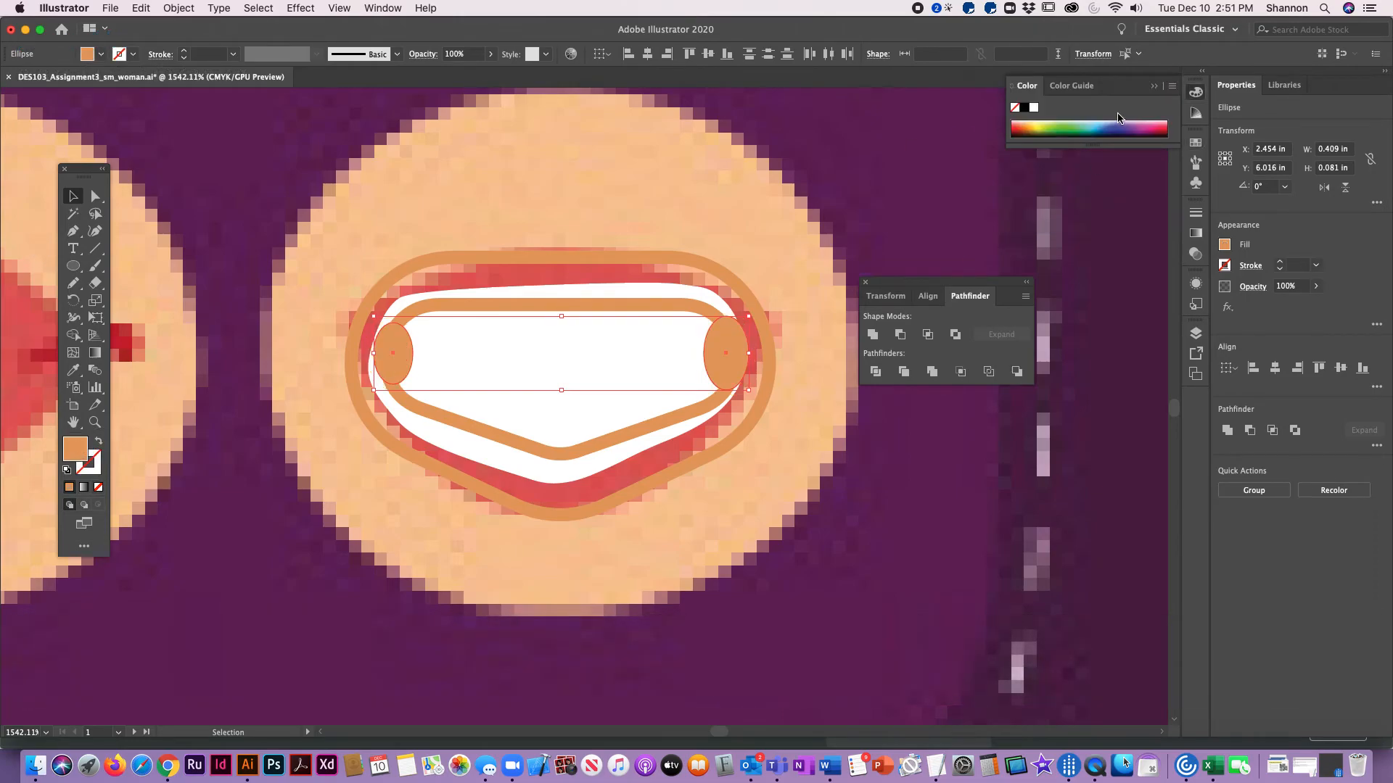
pyautogui.click(1025, 130)
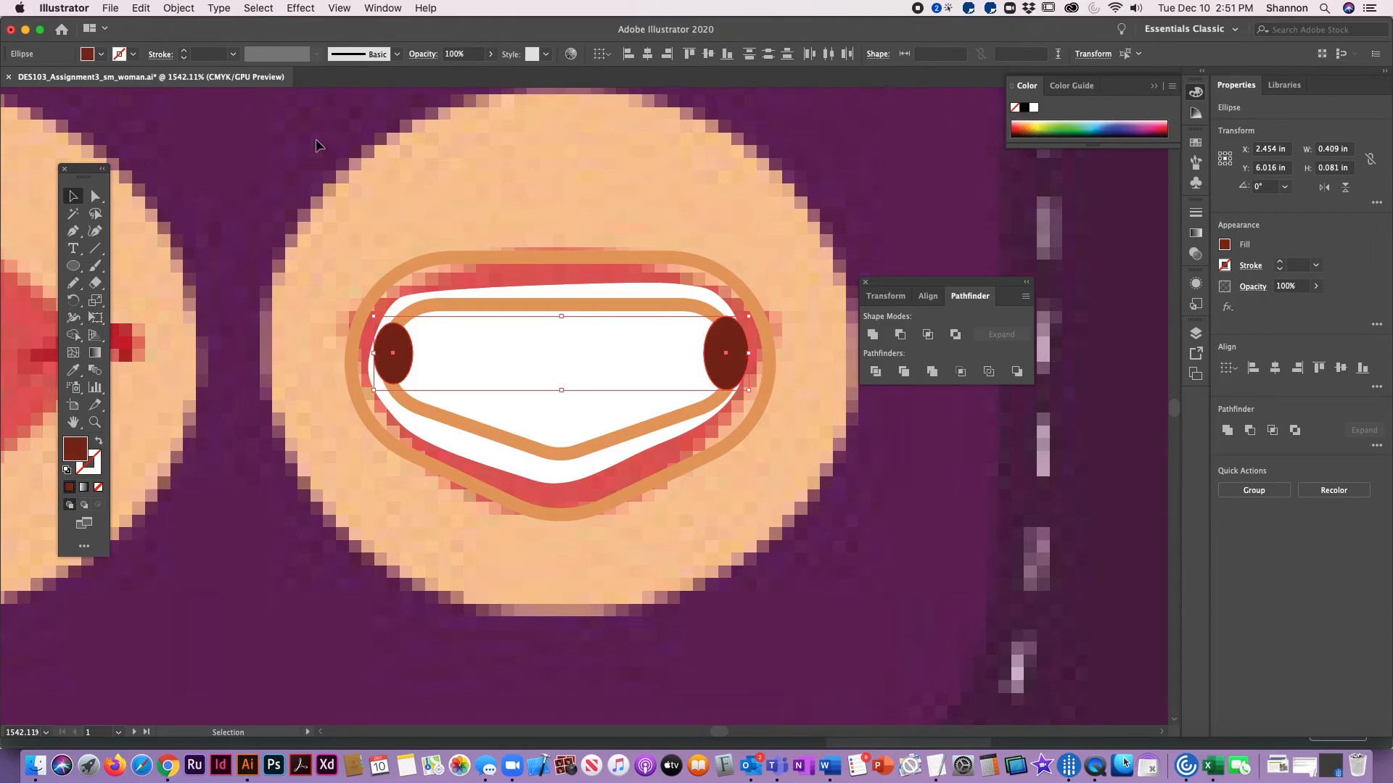
# Step: Bring the lip ring compound path to the front, above the dark corner ellipses and the teeth
pyautogui.click(73, 196)
pyautogui.click(515, 276)
pyautogui.click(538, 259)
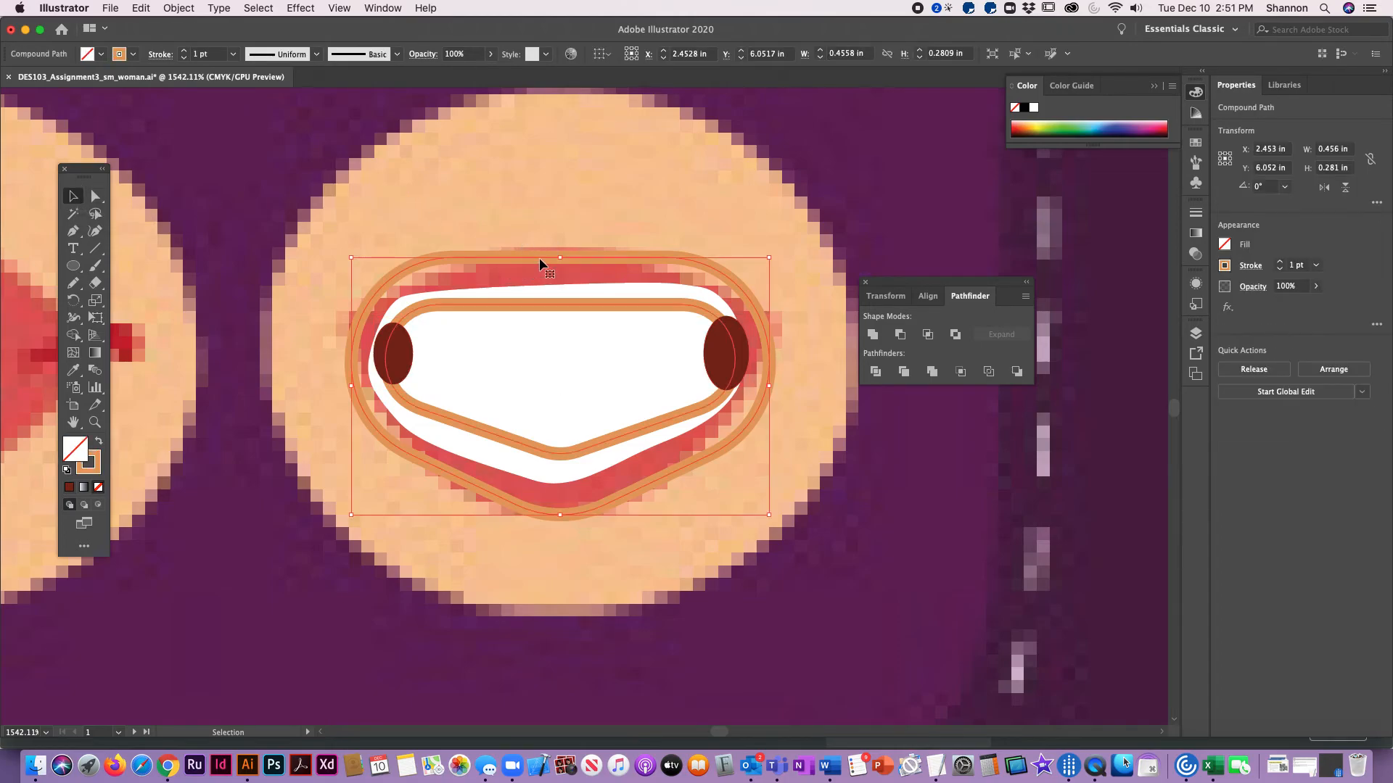
pyautogui.click(179, 8)
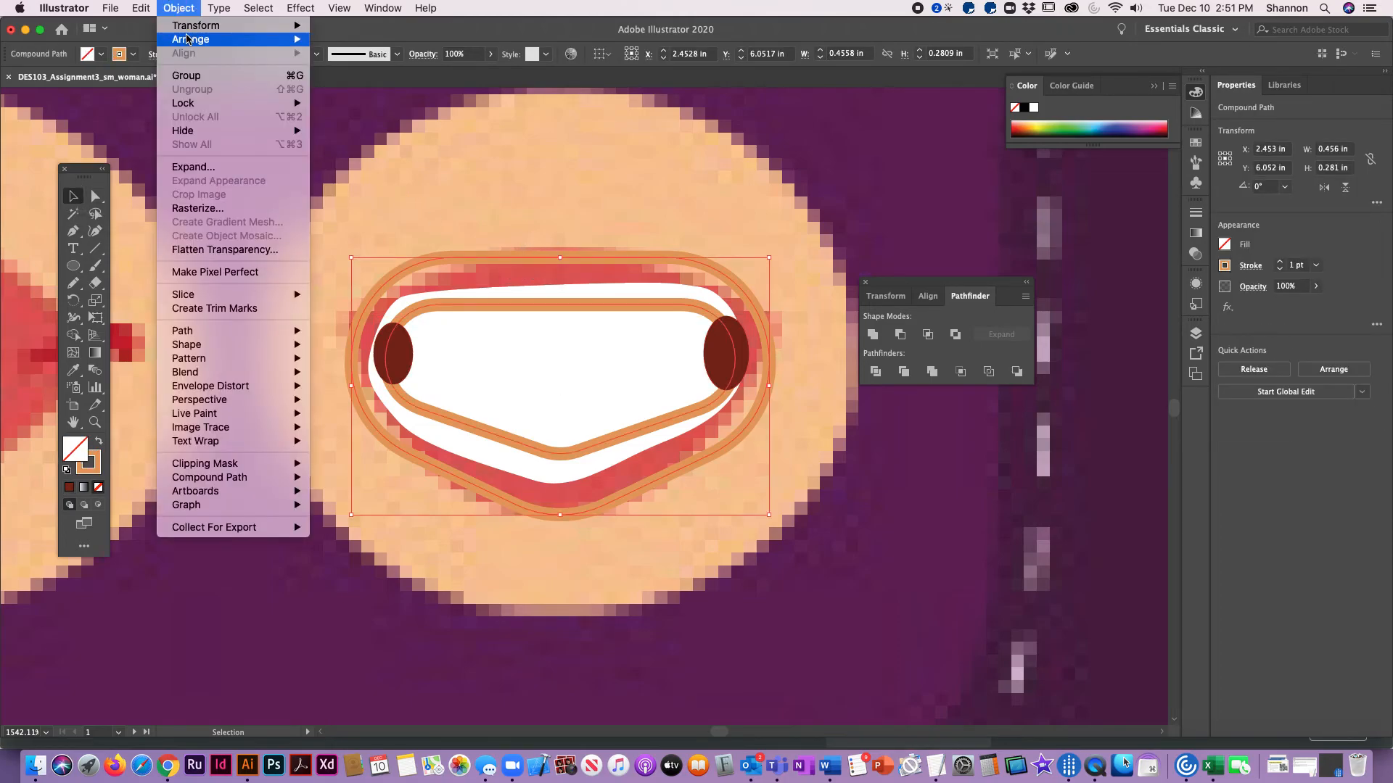
pyautogui.moveTo(190, 40)
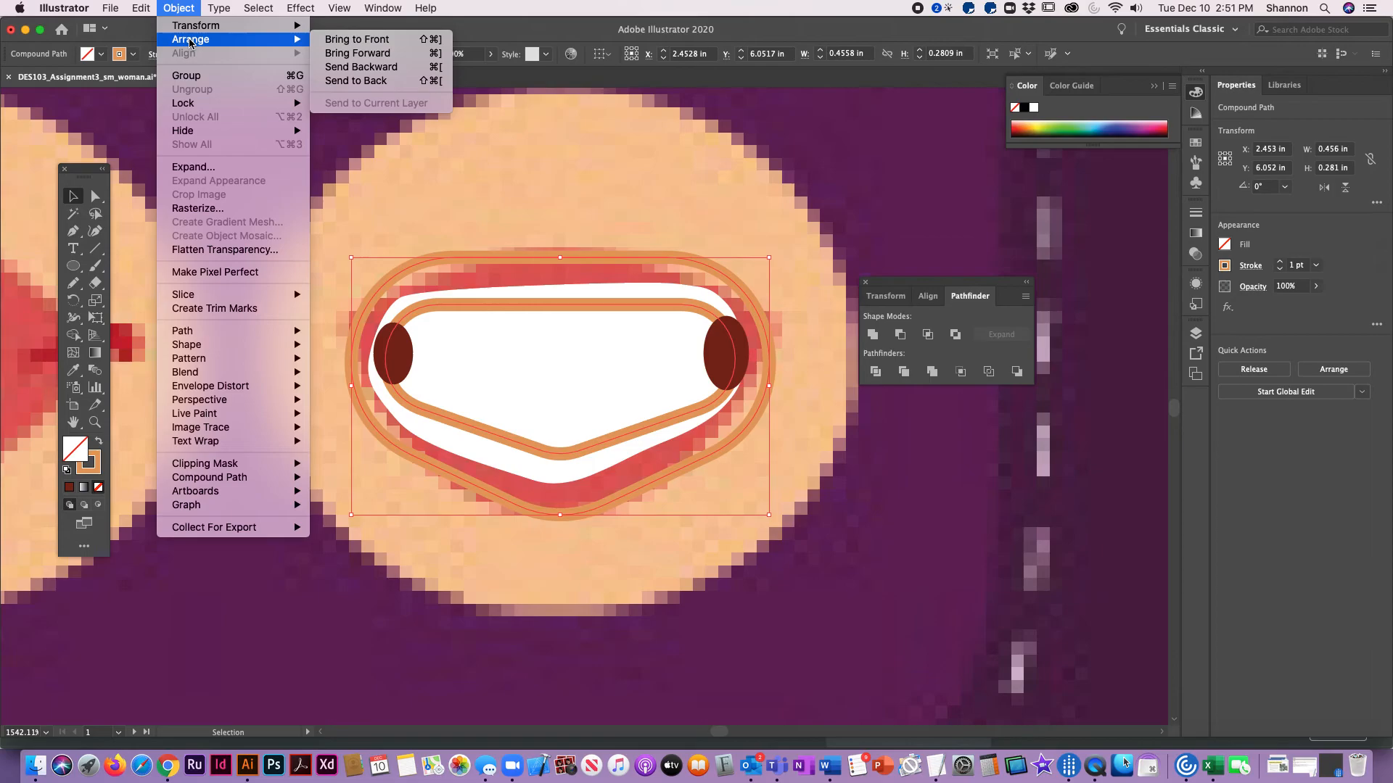
pyautogui.click(379, 40)
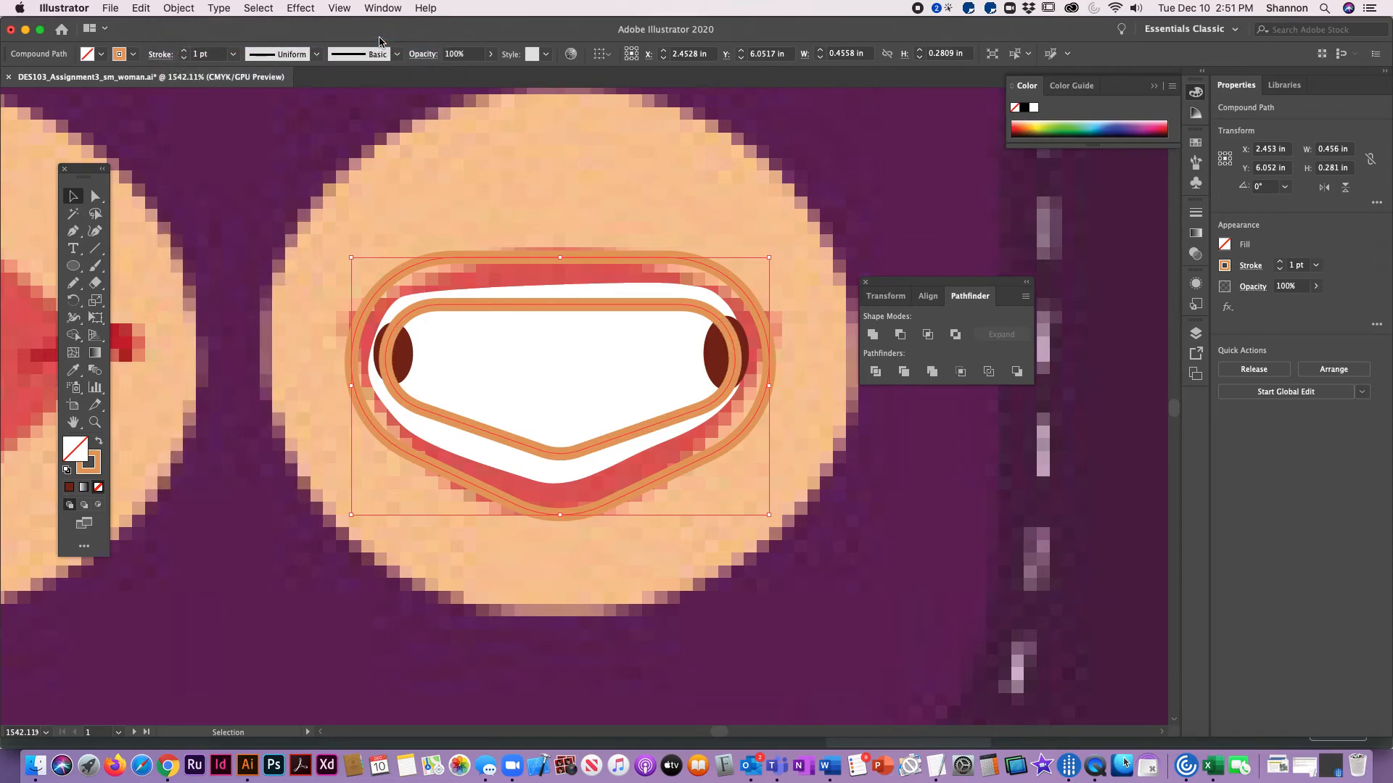
# Step: Fill the lip ring with the coral red sampled from the neighbouring reference lips using the Eyedropper, and deselect it
pyautogui.click(72, 370)
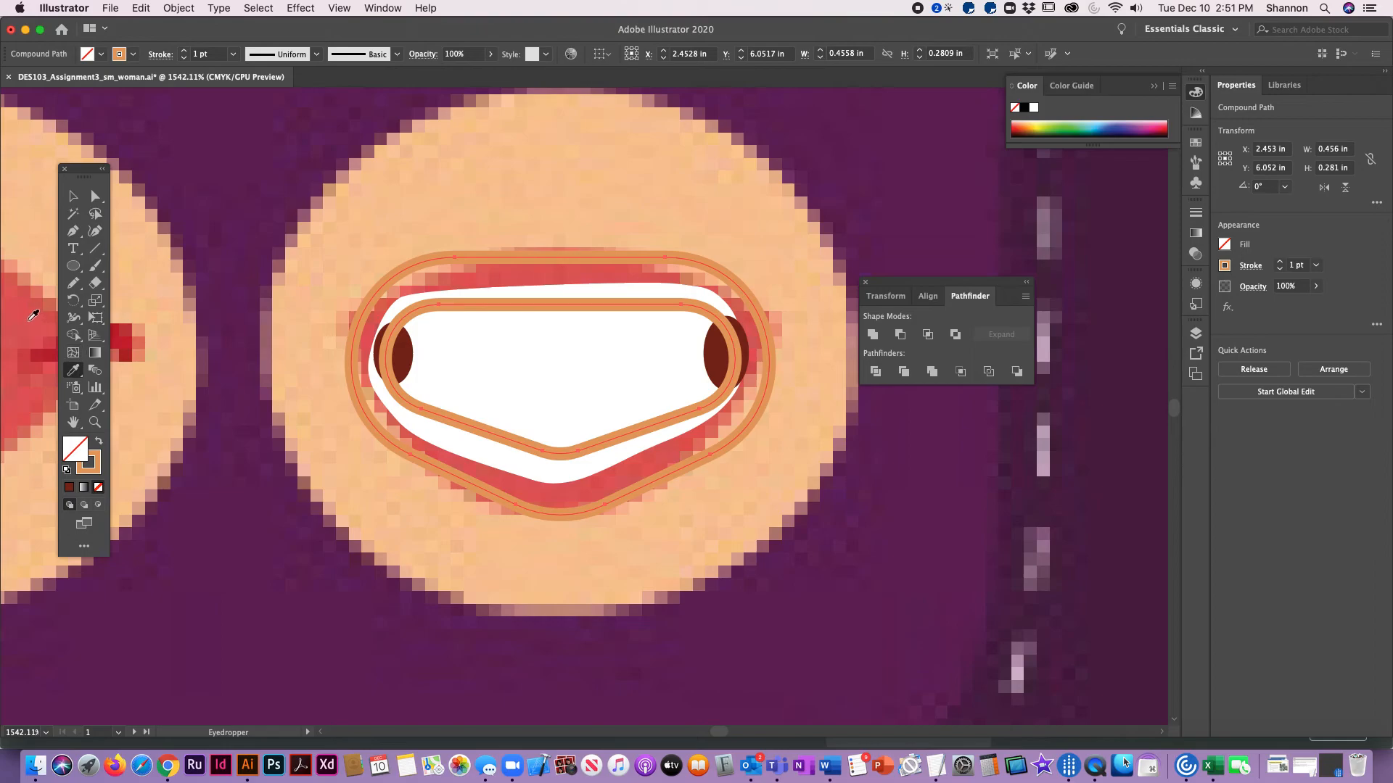
pyautogui.click(33, 316)
pyautogui.click(73, 196)
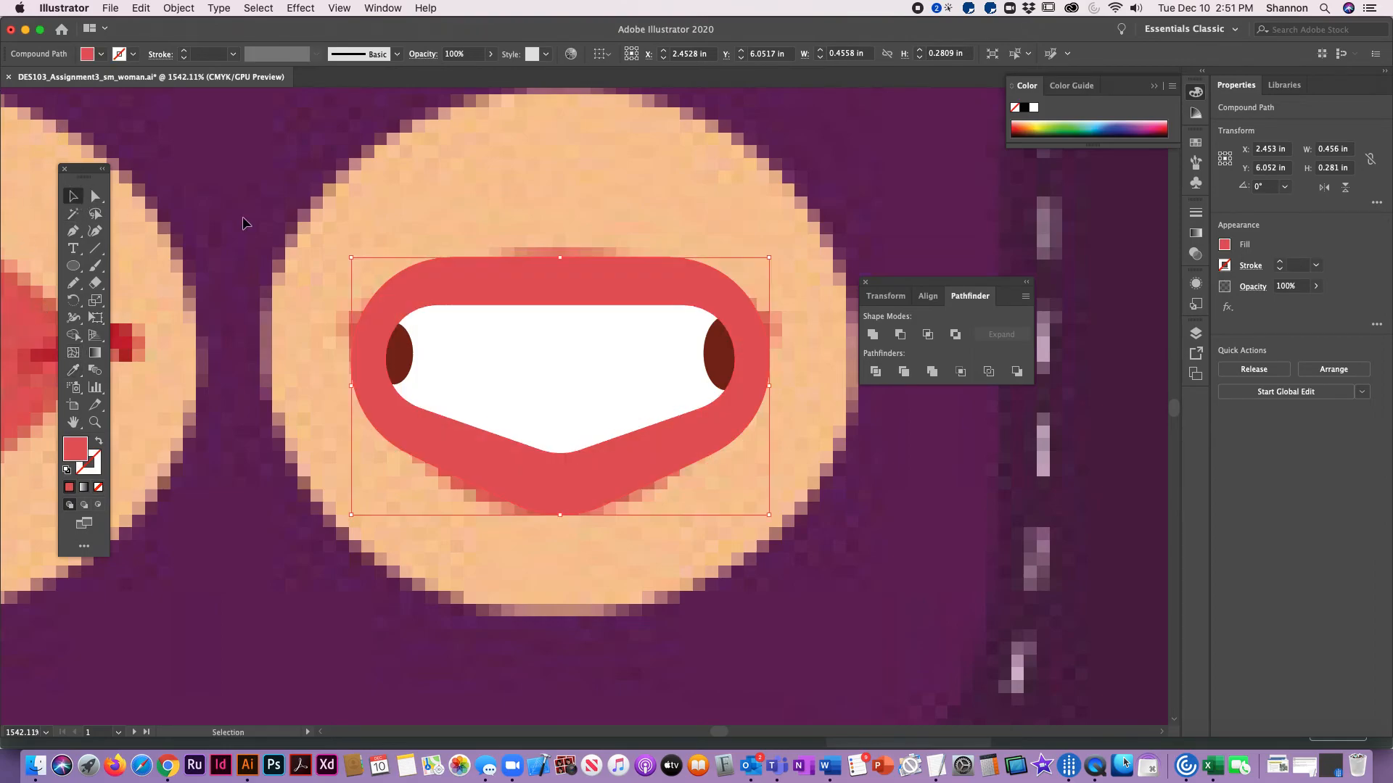
pyautogui.click(503, 211)
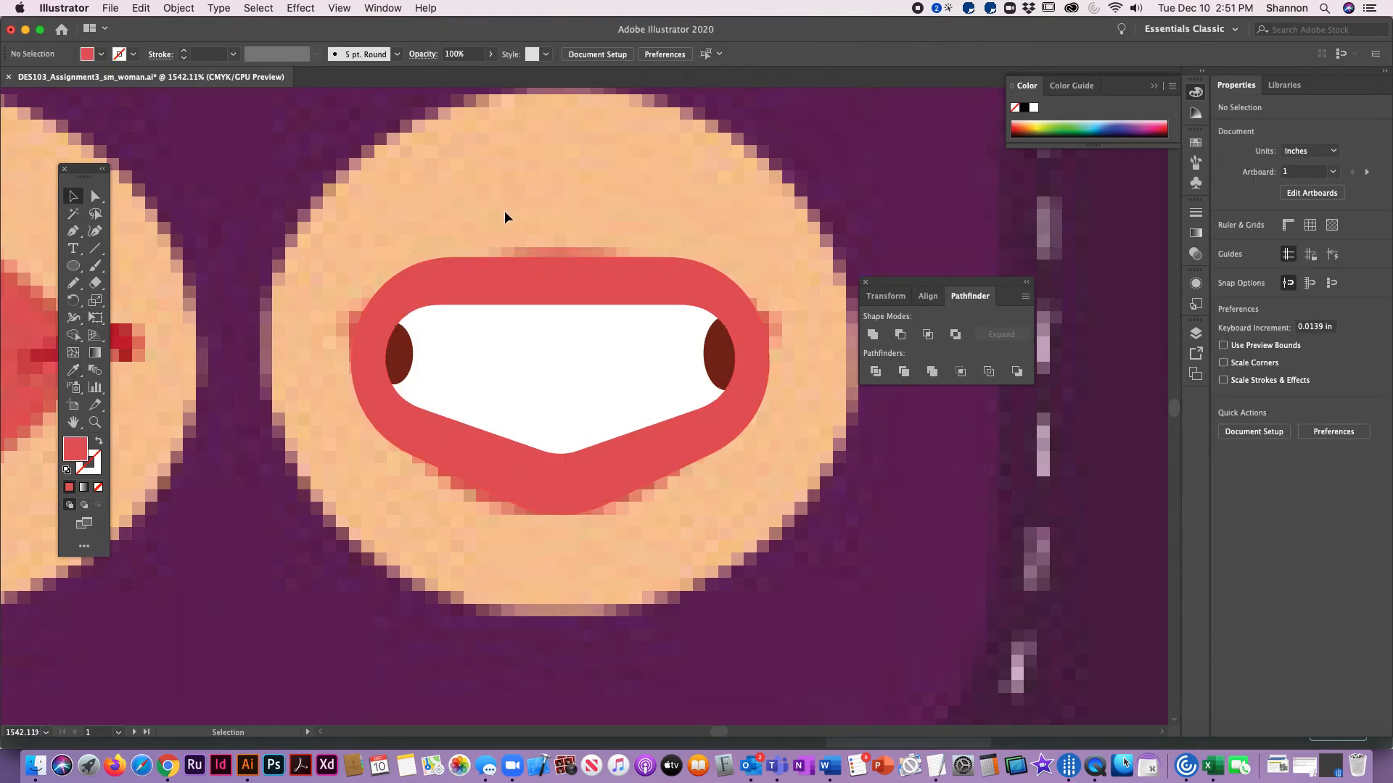
# Step: Narrow the right corner ellipse to about 0.038 in wide and resize the left one to about 0.035 × 0.08 in
pyautogui.click(718, 352)
pyautogui.moveTo(708, 354); pyautogui.dragTo(718, 354)
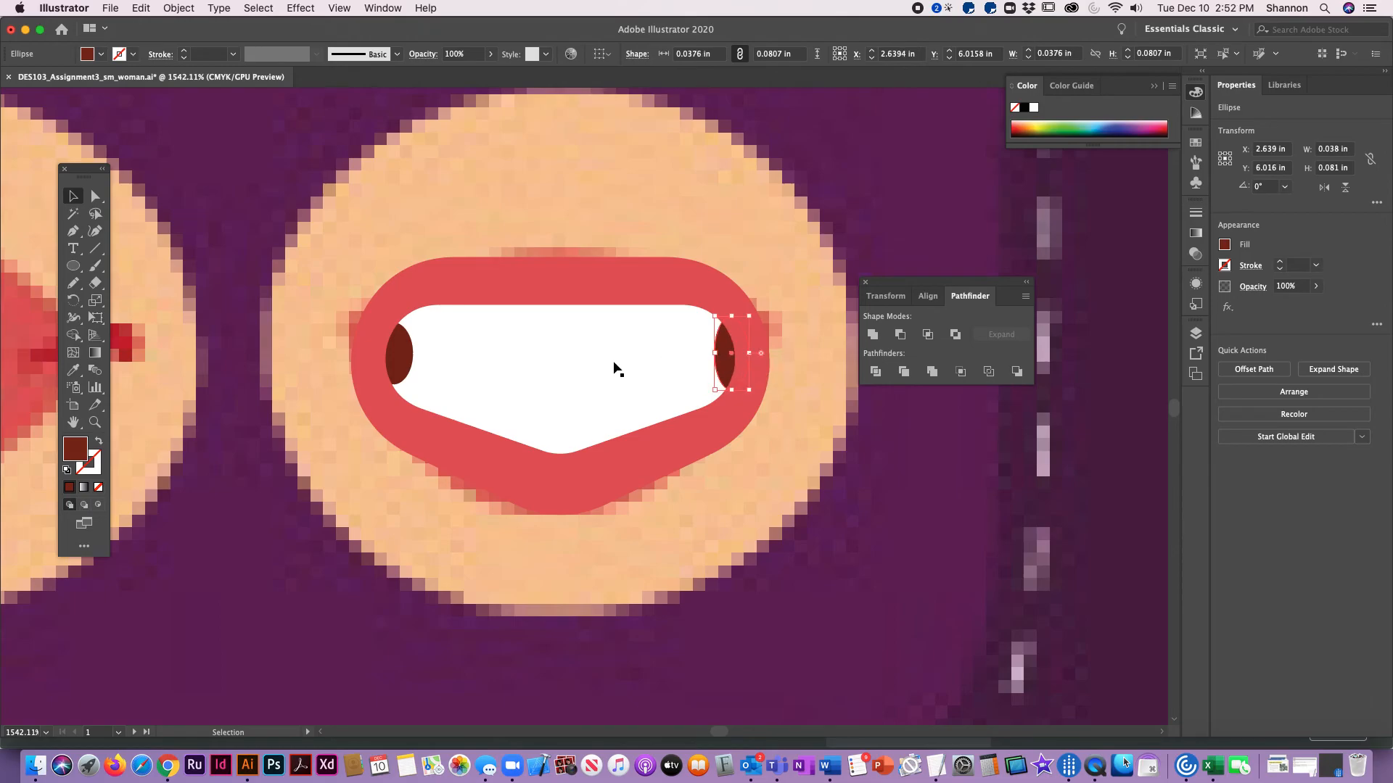
pyautogui.click(399, 365)
pyautogui.moveTo(412, 354); pyautogui.dragTo(389, 396)
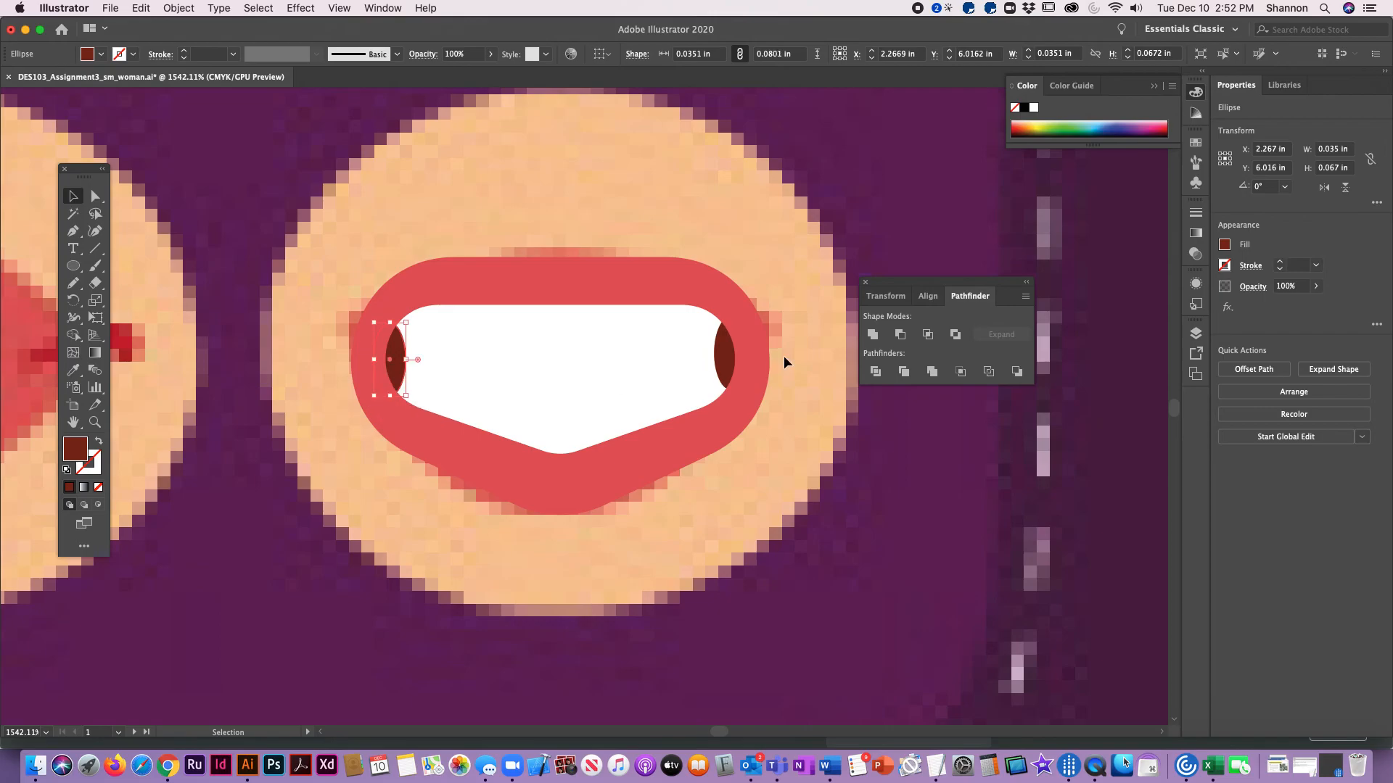
pyautogui.click(477, 190)
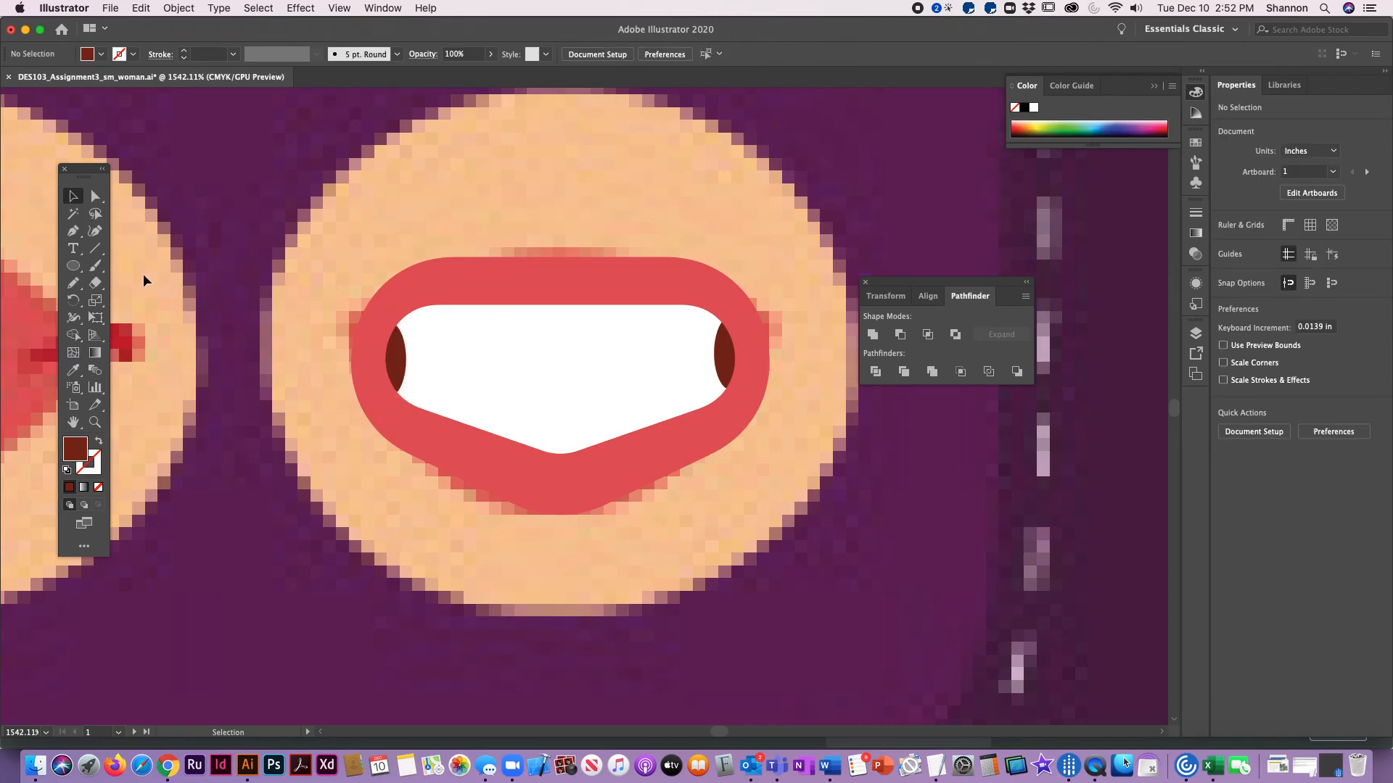
# Step: Draw a slightly curved Pencil line about 0.17 in long across the middle of the teeth, with a dark brown stroke and no fill
pyautogui.click(74, 286)
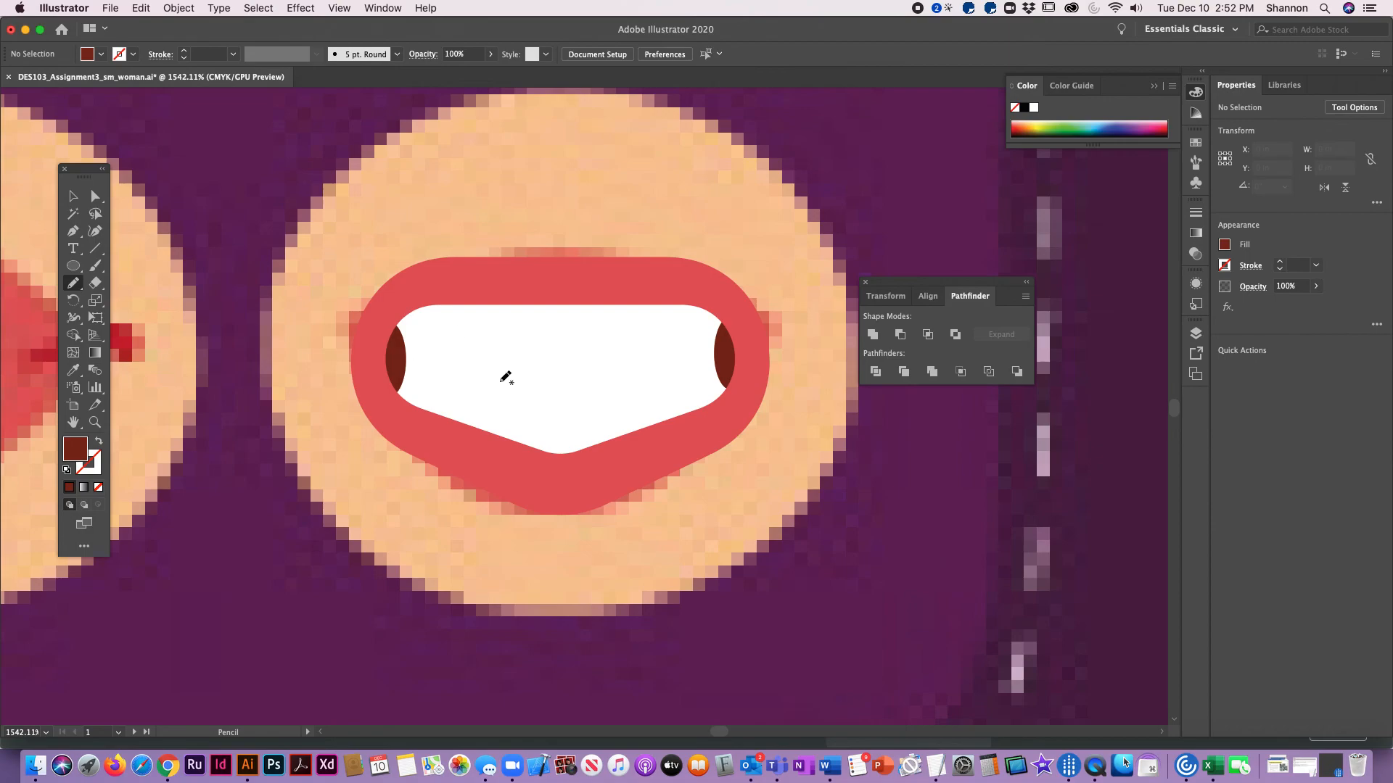
pyautogui.moveTo(492, 373); pyautogui.dragTo(648, 368)
pyautogui.press('x')
pyautogui.click(71, 487)
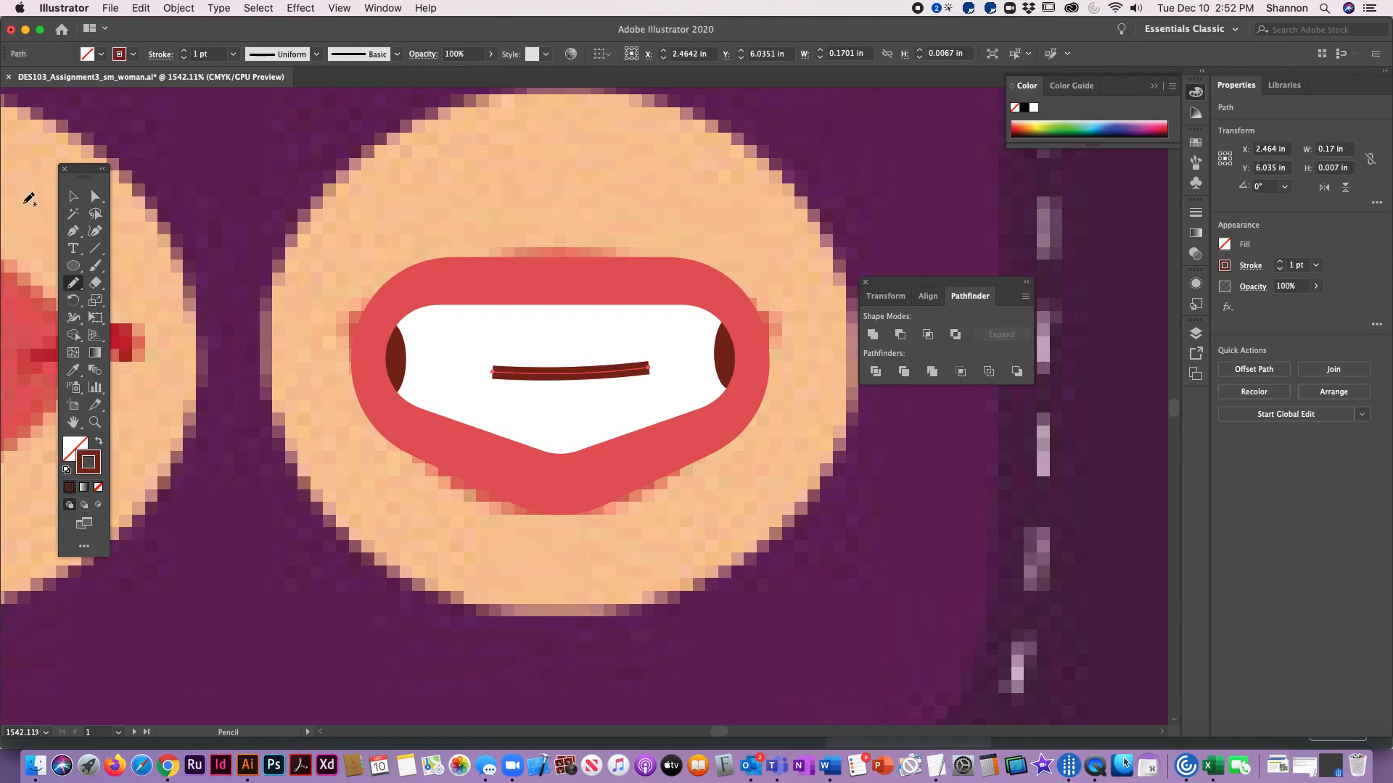
pyautogui.click(72, 196)
pyautogui.click(442, 194)
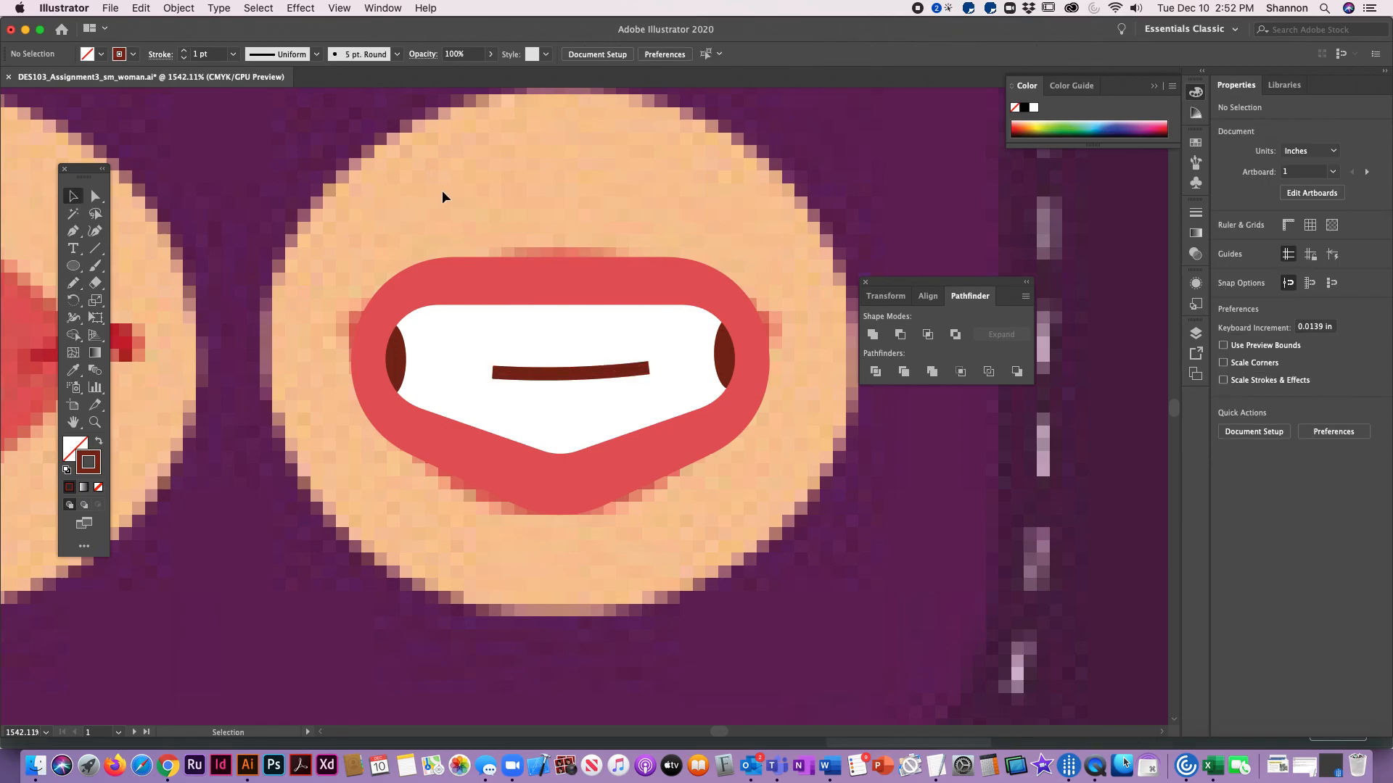
pyautogui.press('super+minus')
pyautogui.press('super+minus')
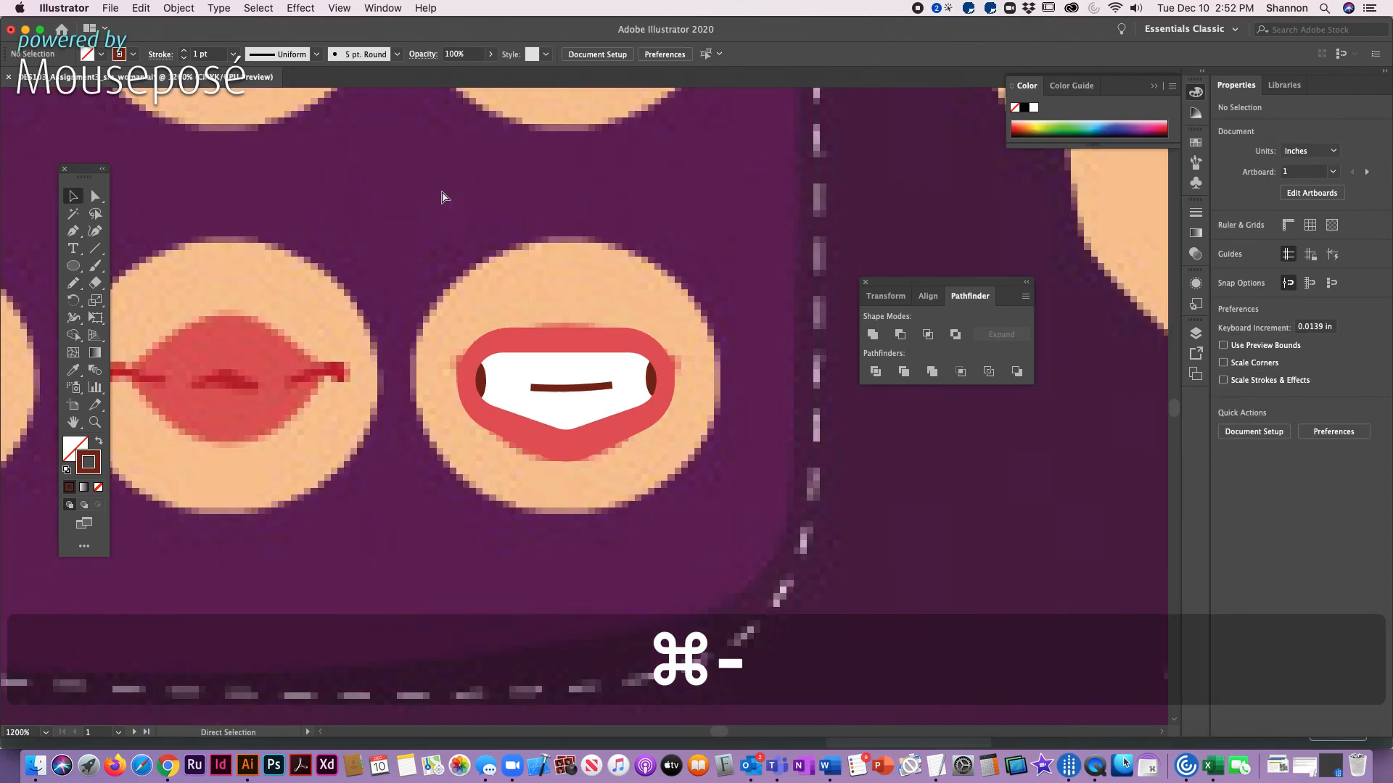